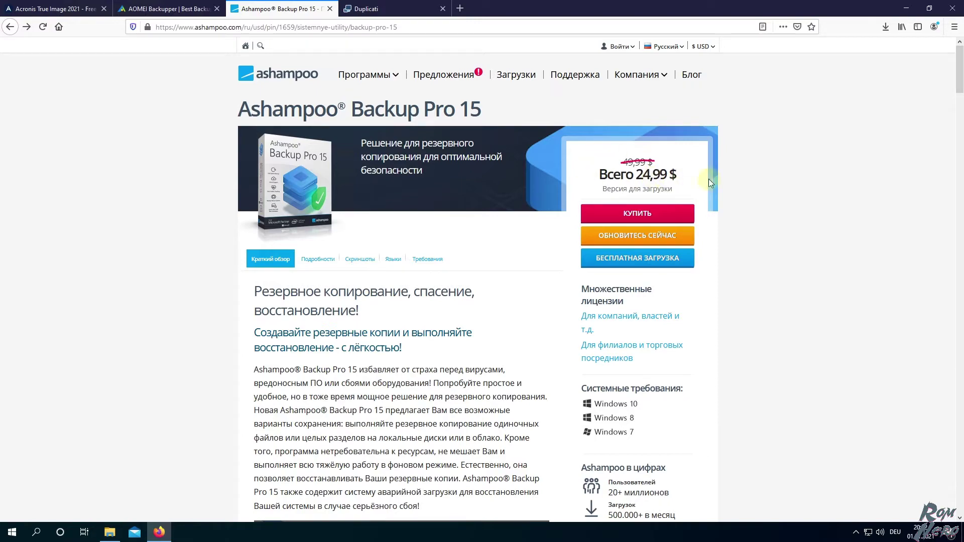
Scroll through the Ashampoo Backup Pro 15 product page (24,99 $), then minimize Firefox
scroll(753, 211, down, 1)
scroll(753, 211, down, 20)
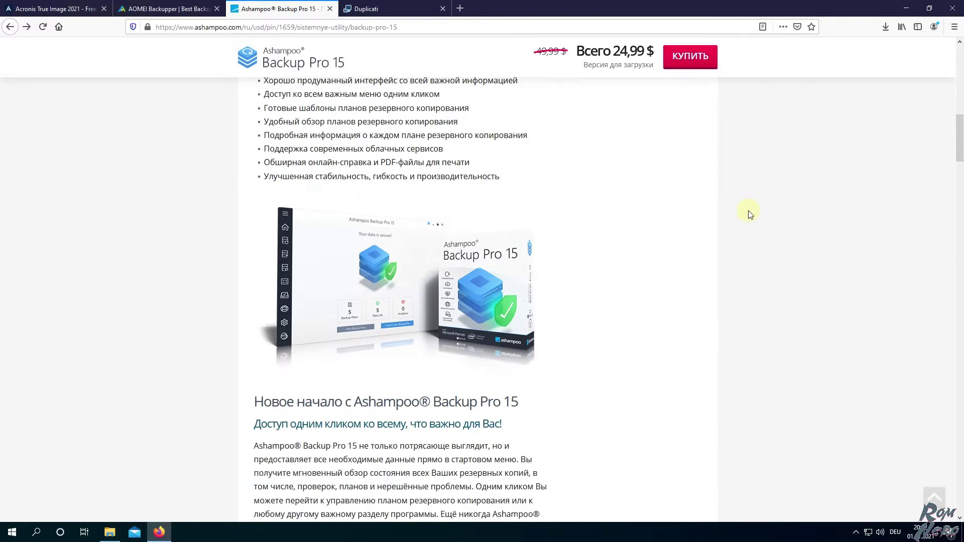
scroll(750, 215, down, 20)
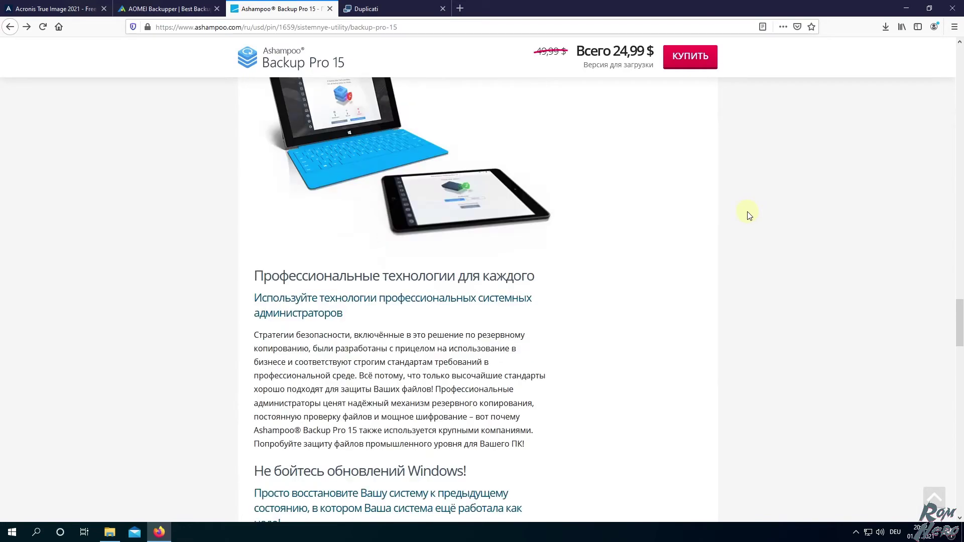
scroll(748, 214, down, 10)
scroll(748, 213, up, 20)
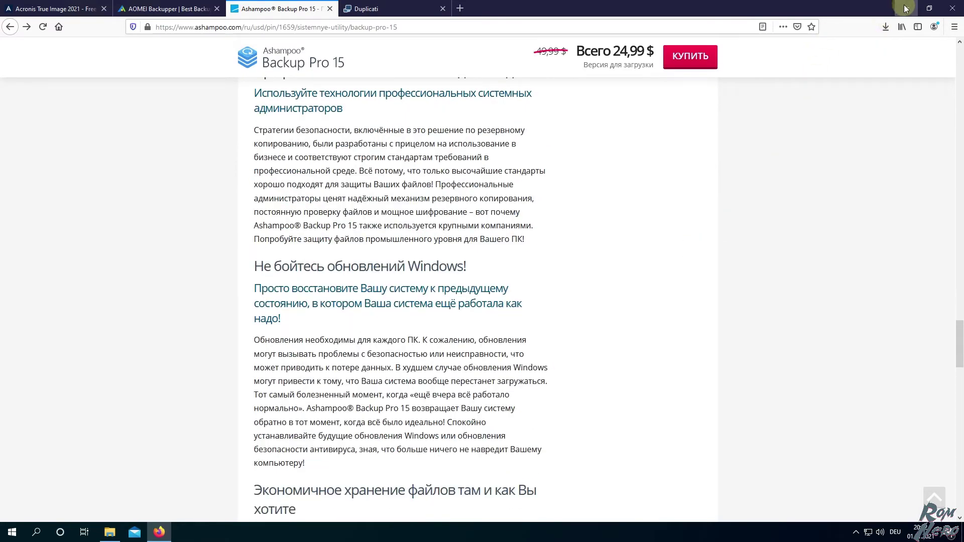
click(906, 8)
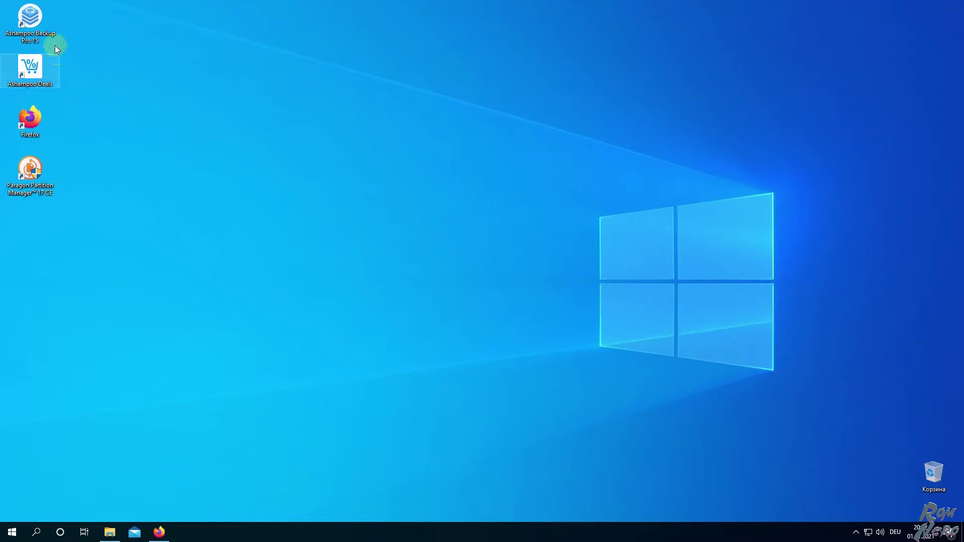
Launch Ashampoo Backup Pro 15 from its desktop shortcut, showing the 10-days-left trial reminder
click(30, 20)
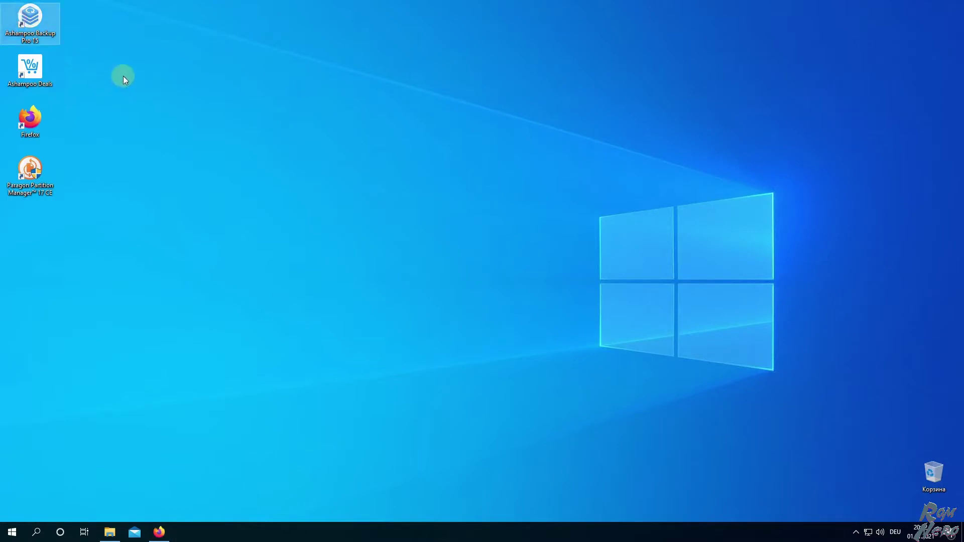
click(34, 70)
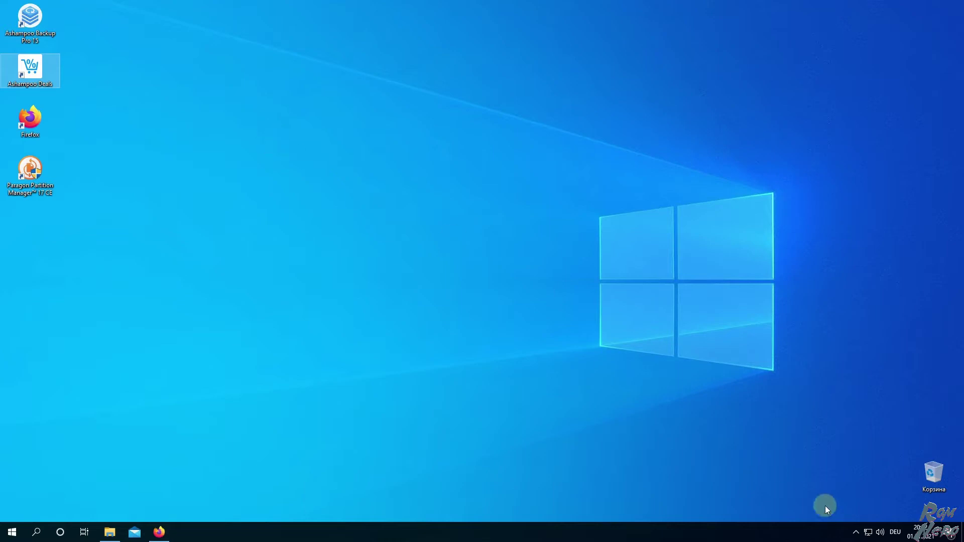
click(856, 533)
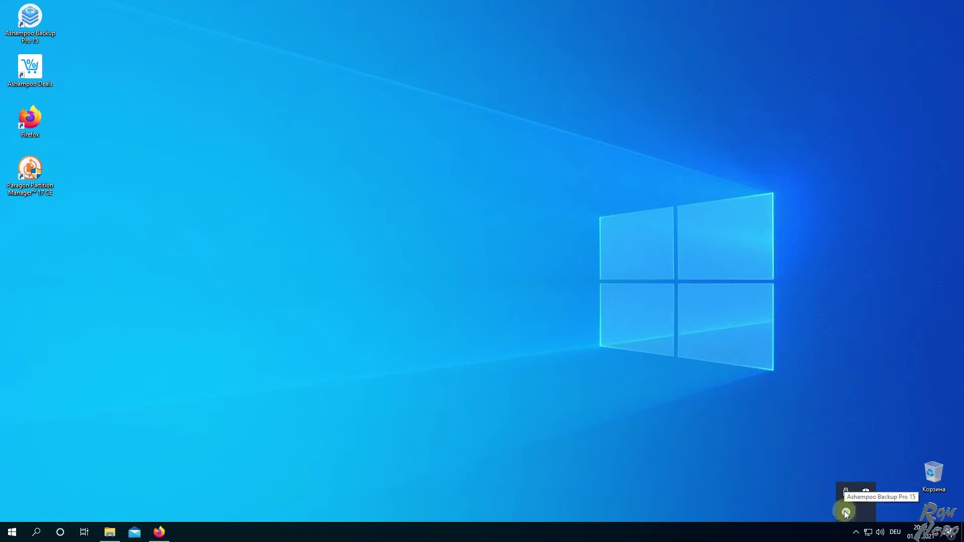
click(846, 513)
double_click(27, 20)
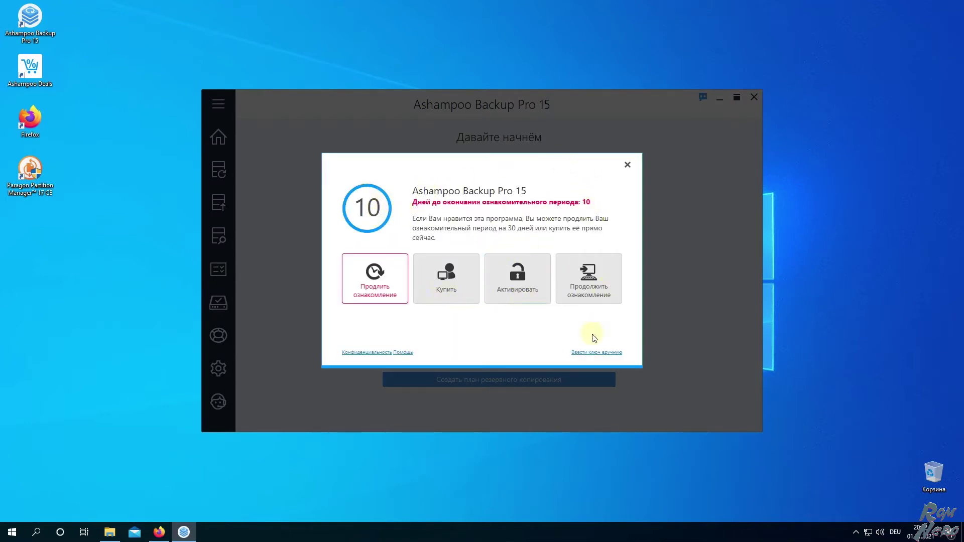
Dismiss the trial reminder and browse the Plans and Restore sections
click(628, 165)
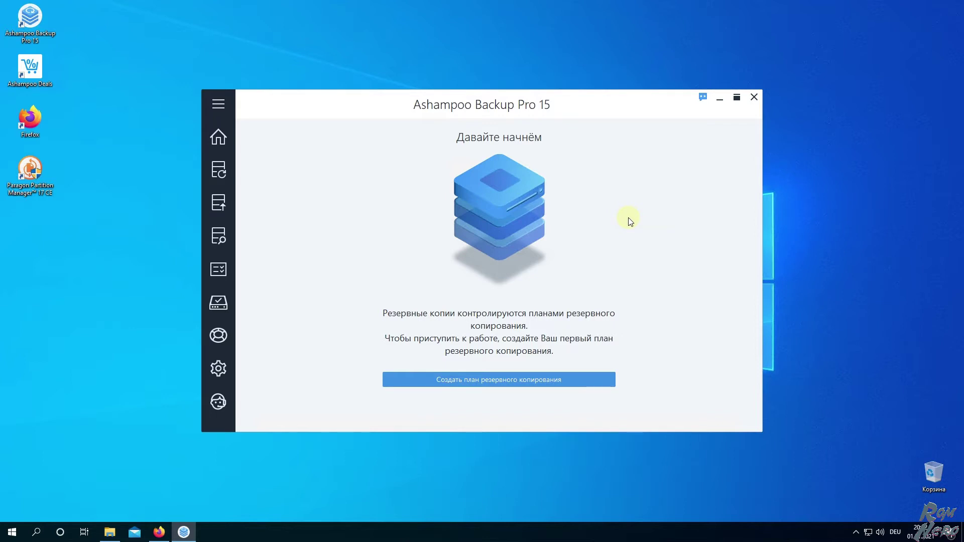
mouse_move(217, 173)
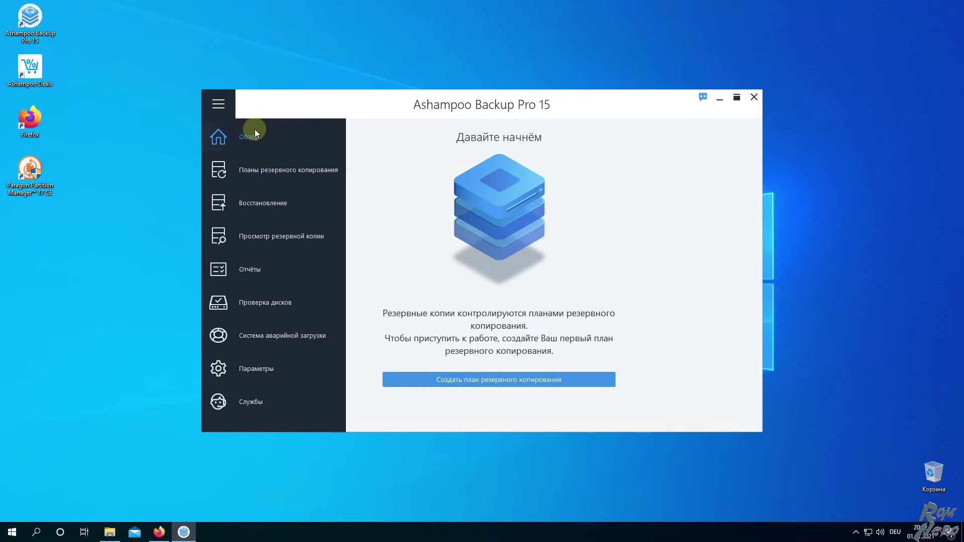
click(251, 172)
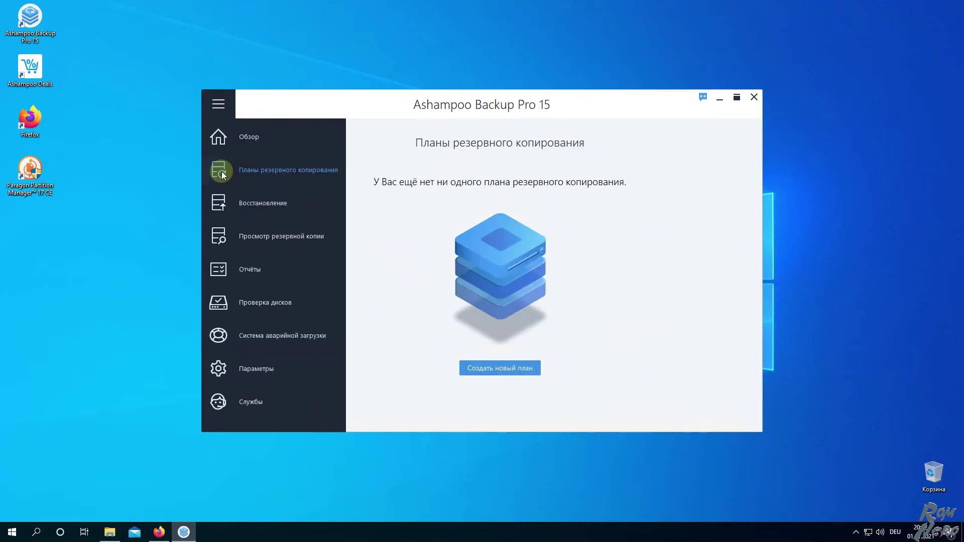
click(224, 206)
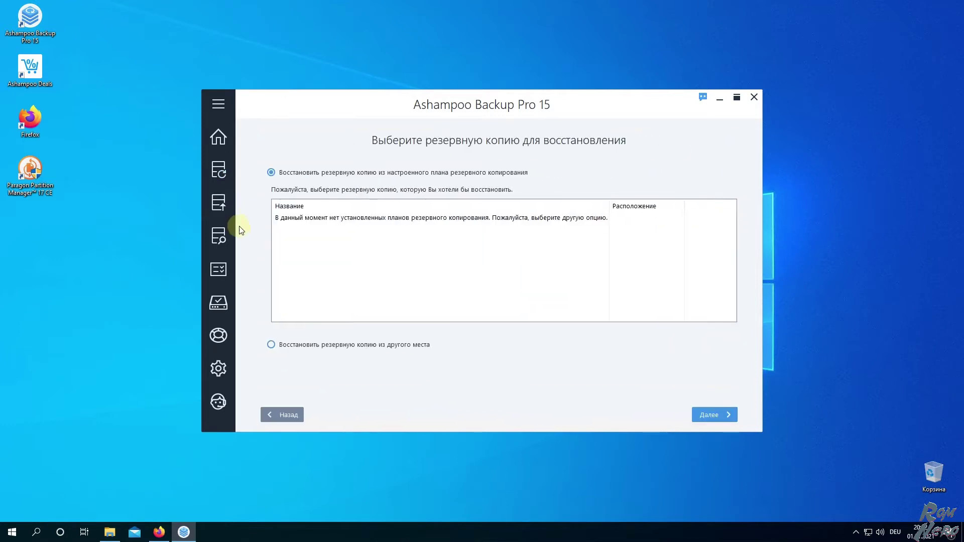
mouse_move(224, 240)
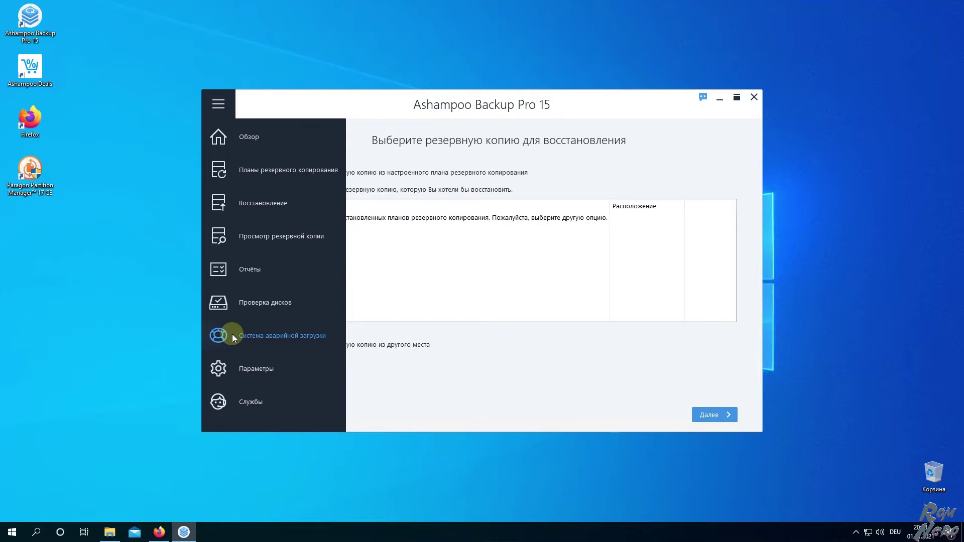
mouse_move(234, 369)
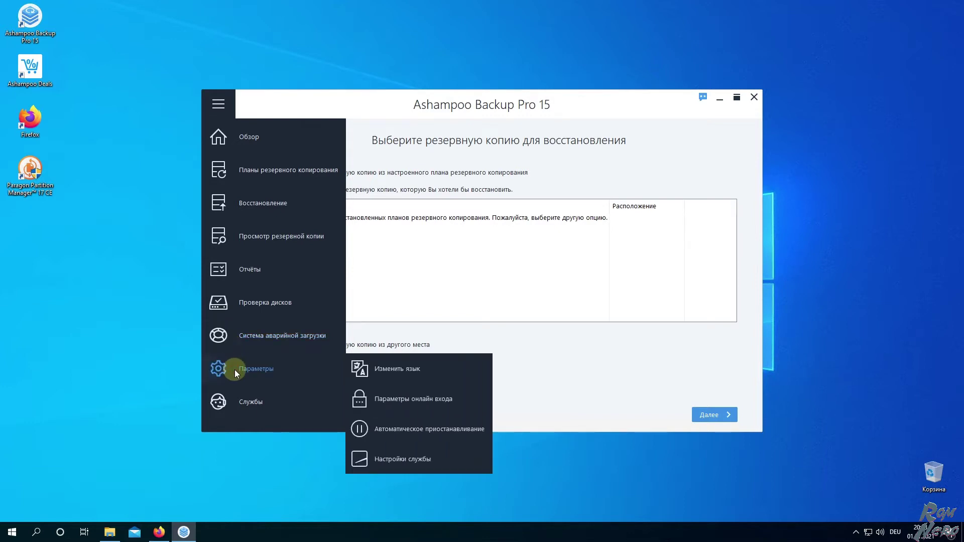
Look at the language choice without changing it, check Settings and Services, return to Обзор
click(421, 368)
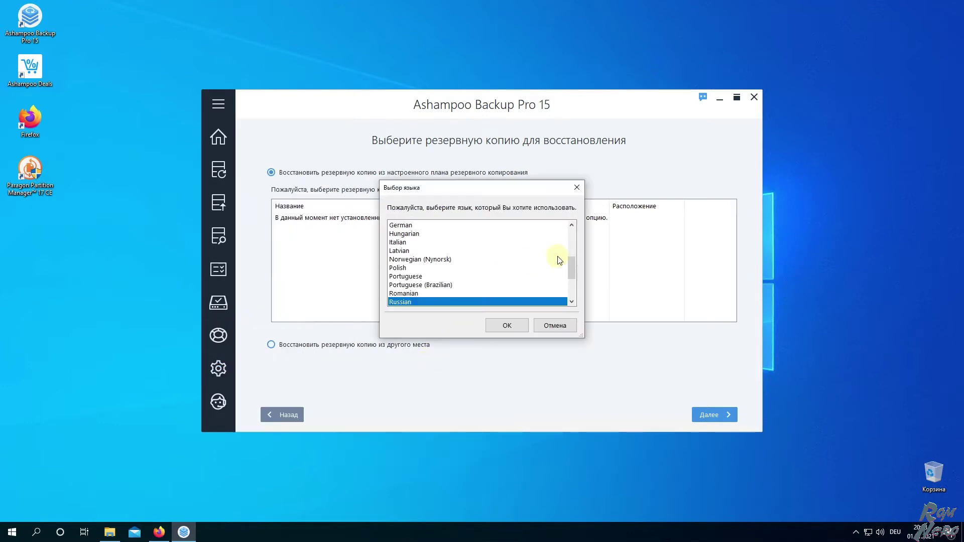
drag(572, 265, 571, 312)
click(555, 326)
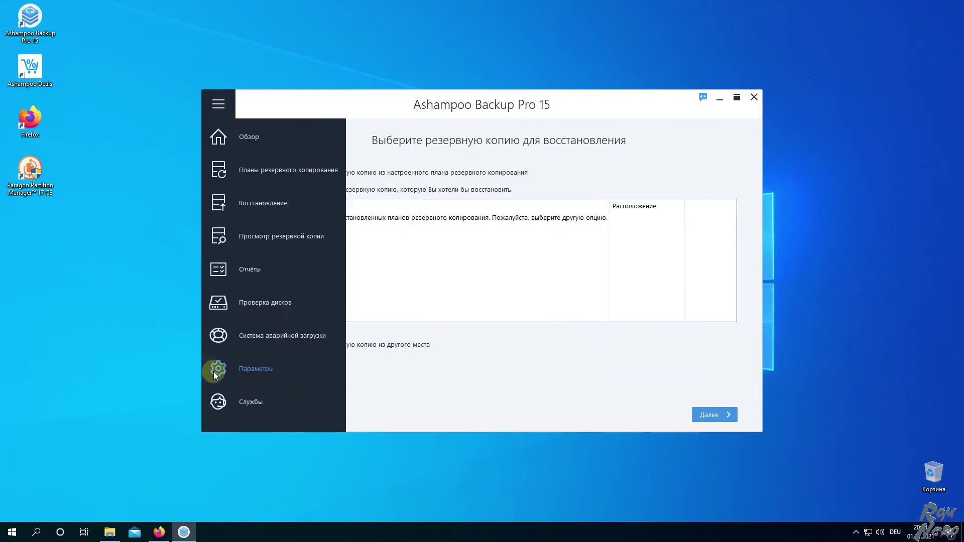
click(214, 373)
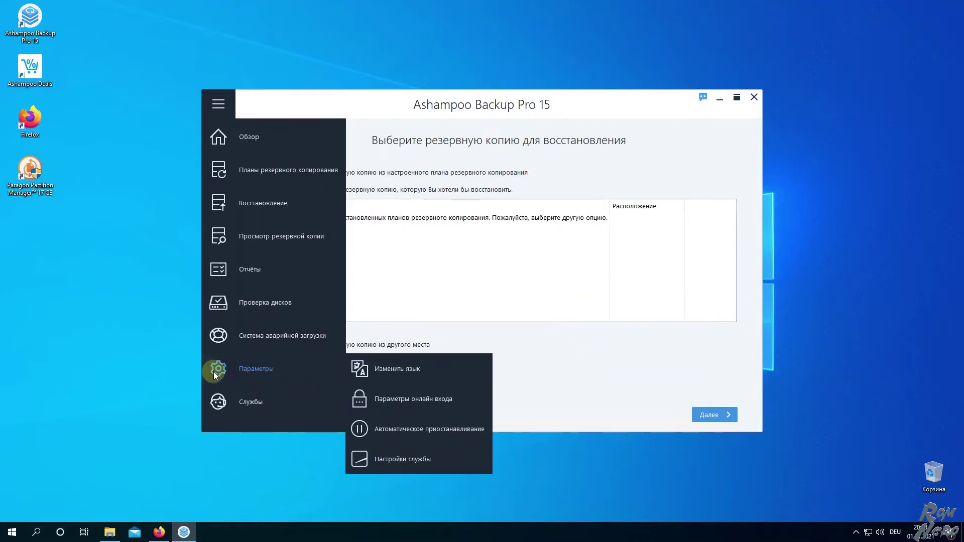
click(251, 409)
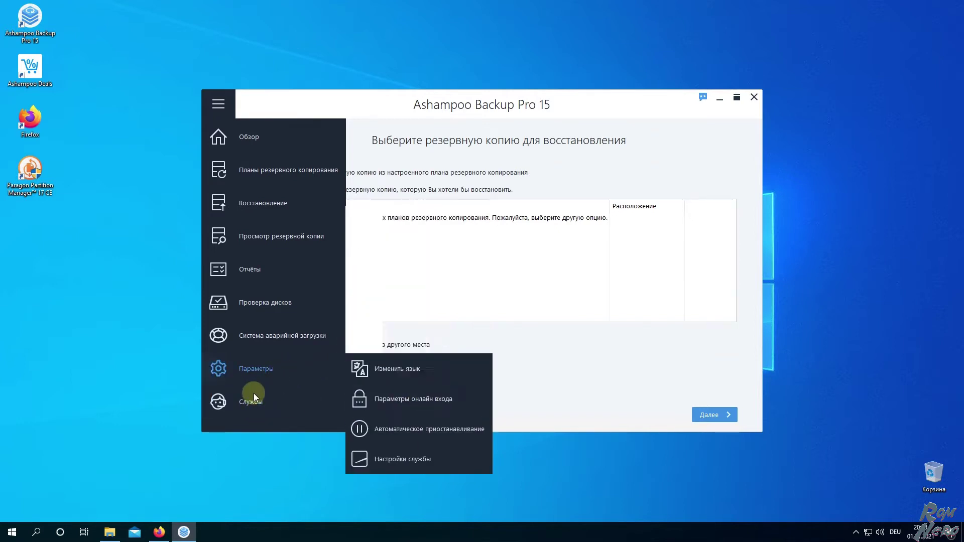
mouse_move(219, 139)
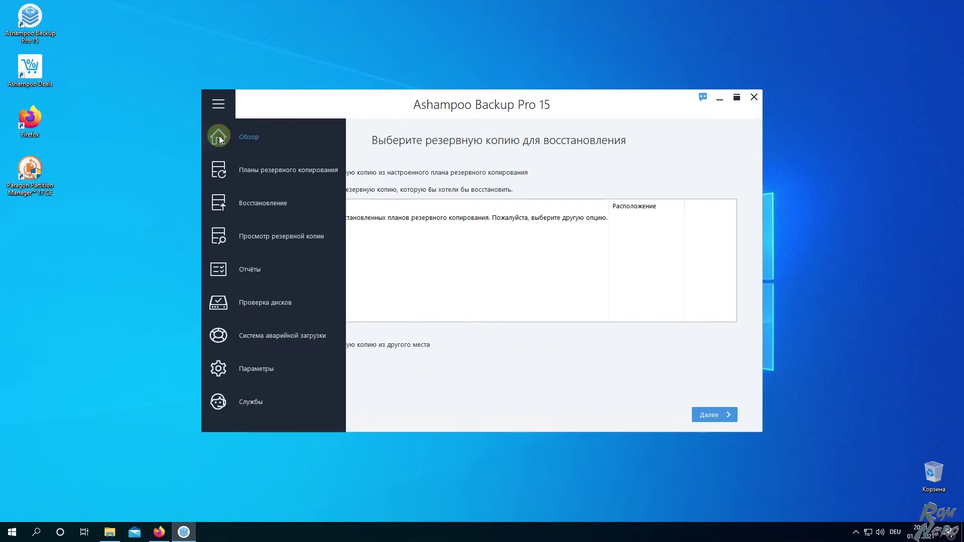
click(270, 137)
mouse_move(224, 170)
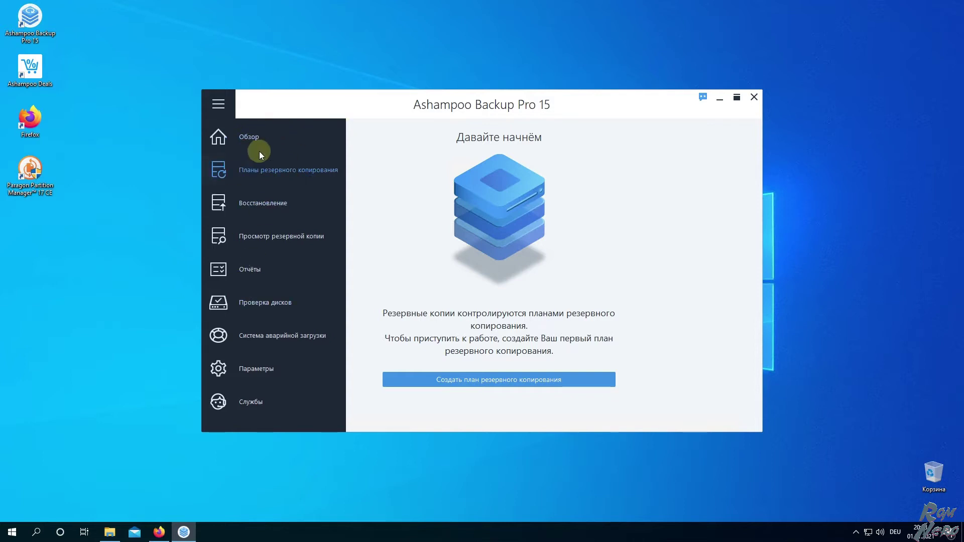
Start a new backup plan and look over the backup storage options
click(435, 380)
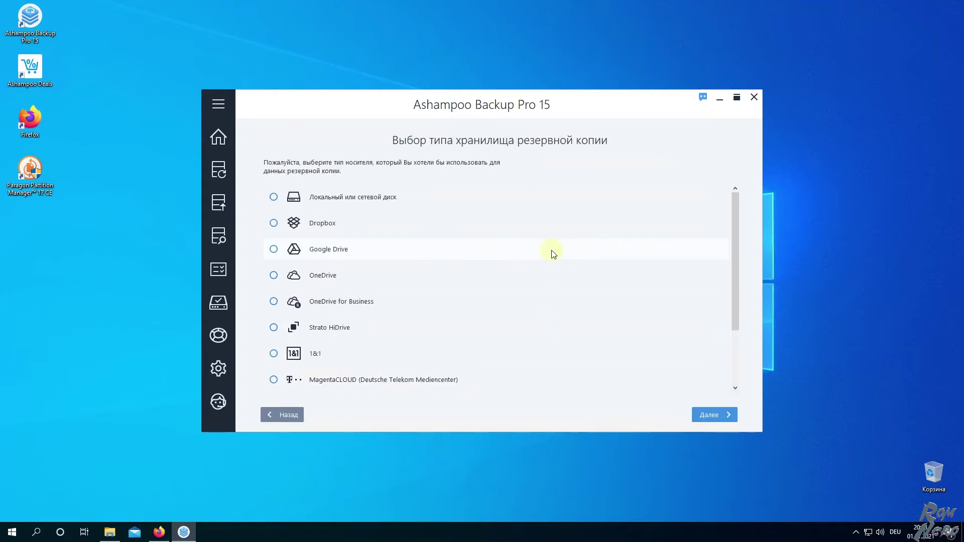
scroll(426, 204, down, 1)
scroll(426, 207, down, 5)
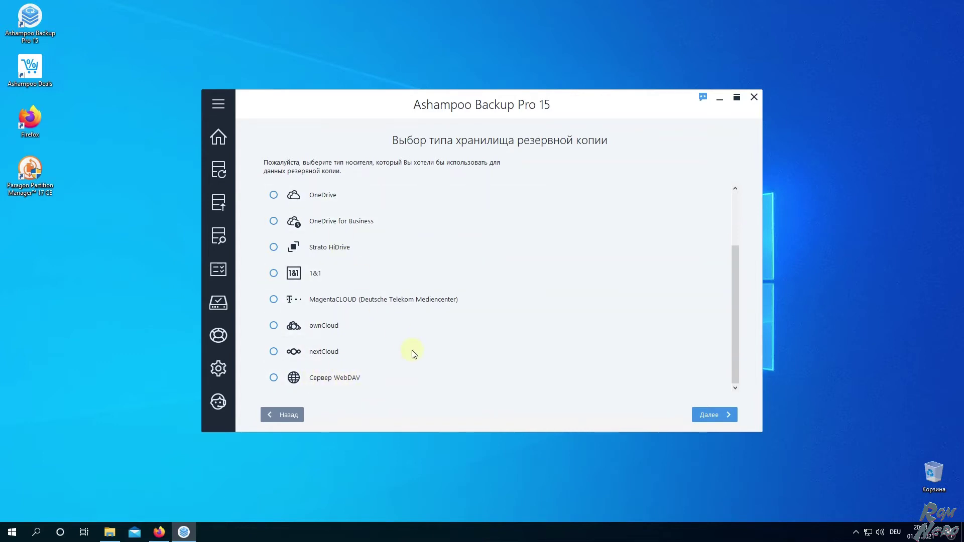
scroll(405, 355, up, 1)
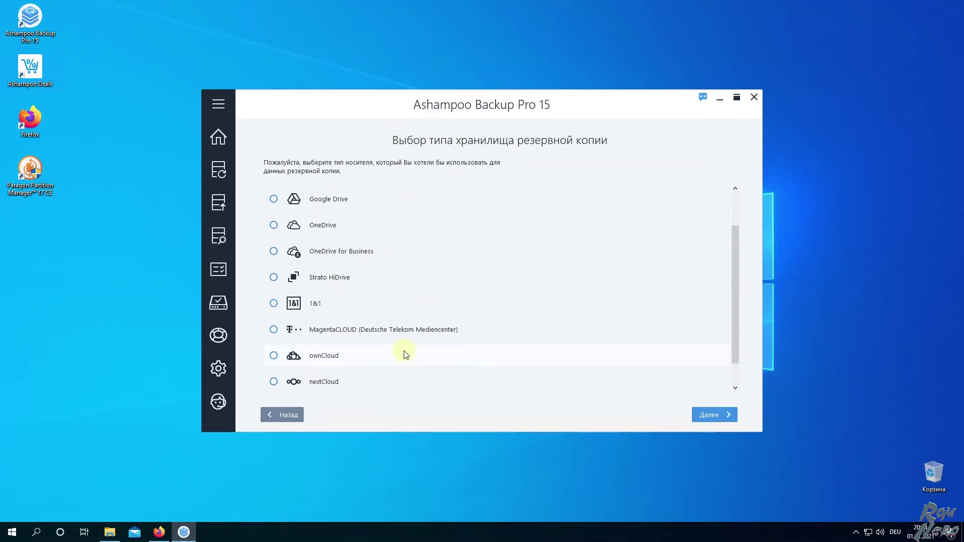
scroll(405, 354, down, 1)
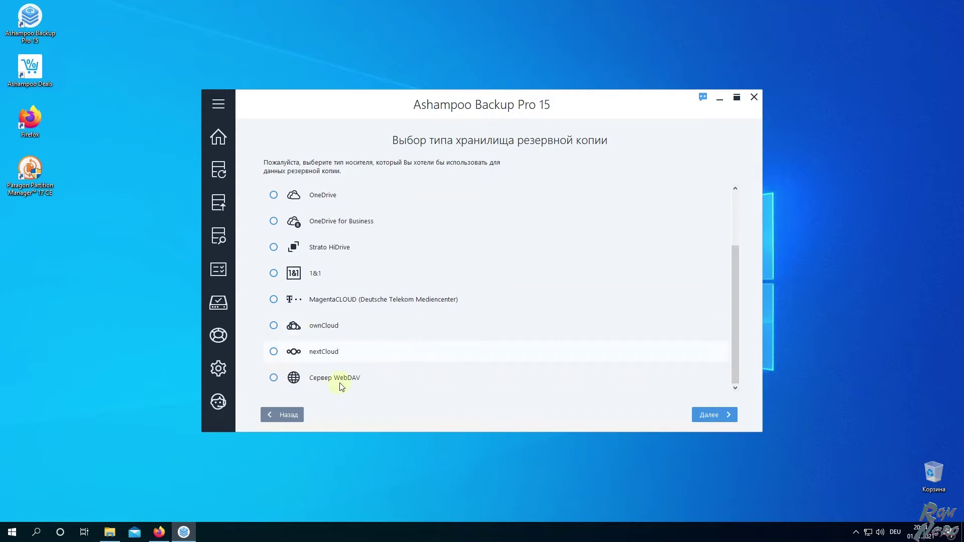
scroll(369, 333, up, 3)
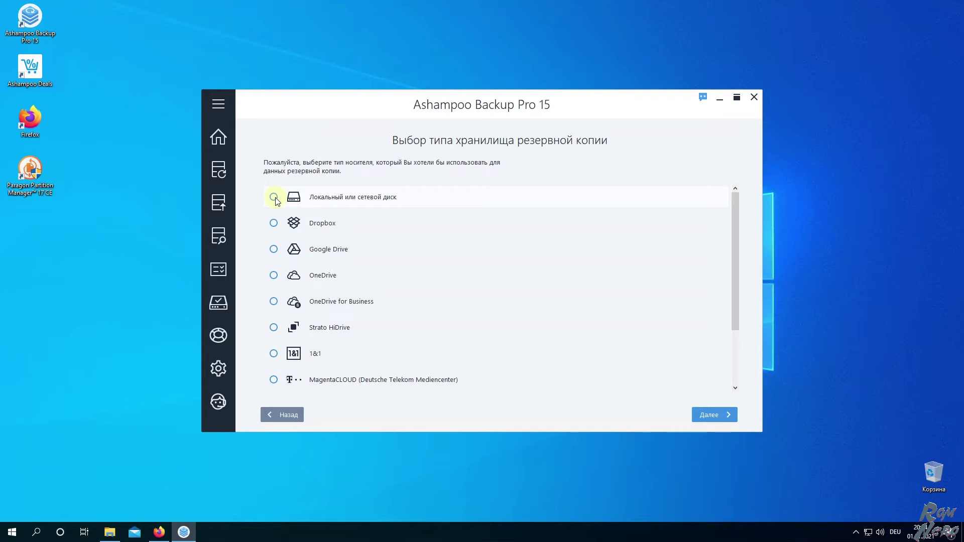
Choose local or network disk storage with drive Z: (Backup) as the destination
click(274, 198)
click(706, 420)
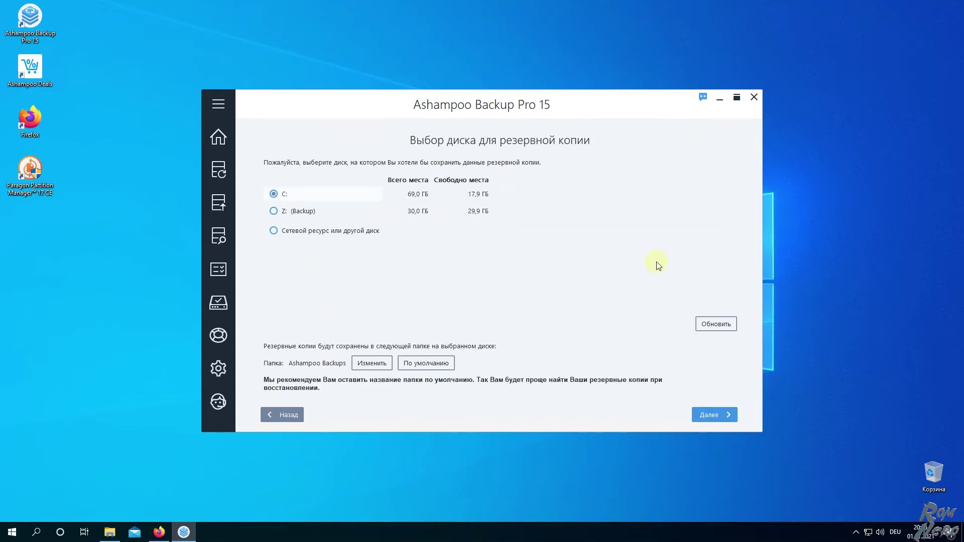
click(289, 211)
click(722, 417)
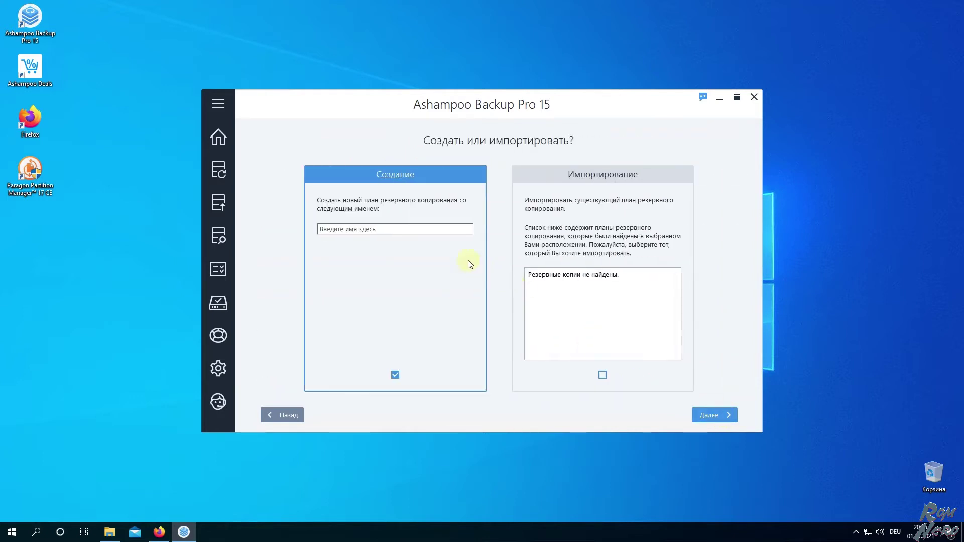
Name the new backup plan test01
click(356, 230)
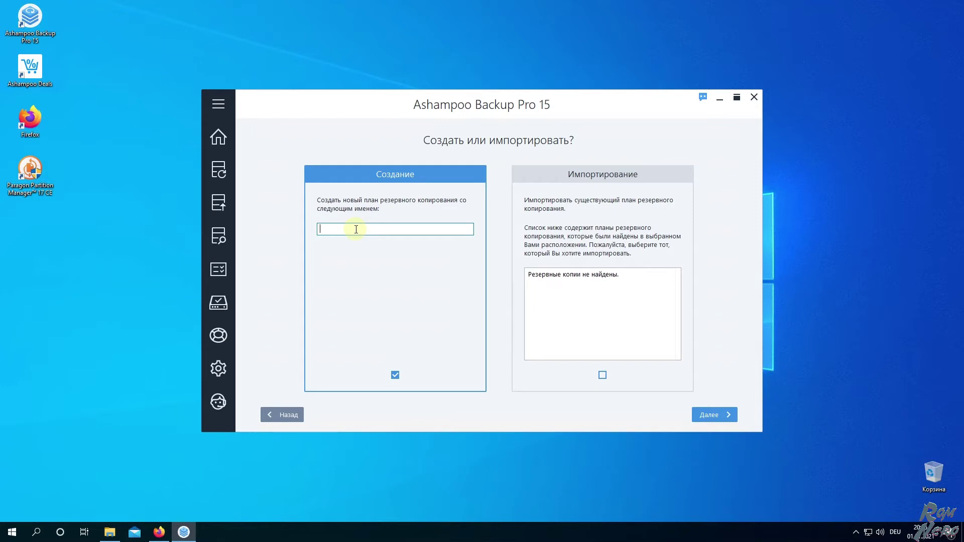
text(test01)
click(705, 416)
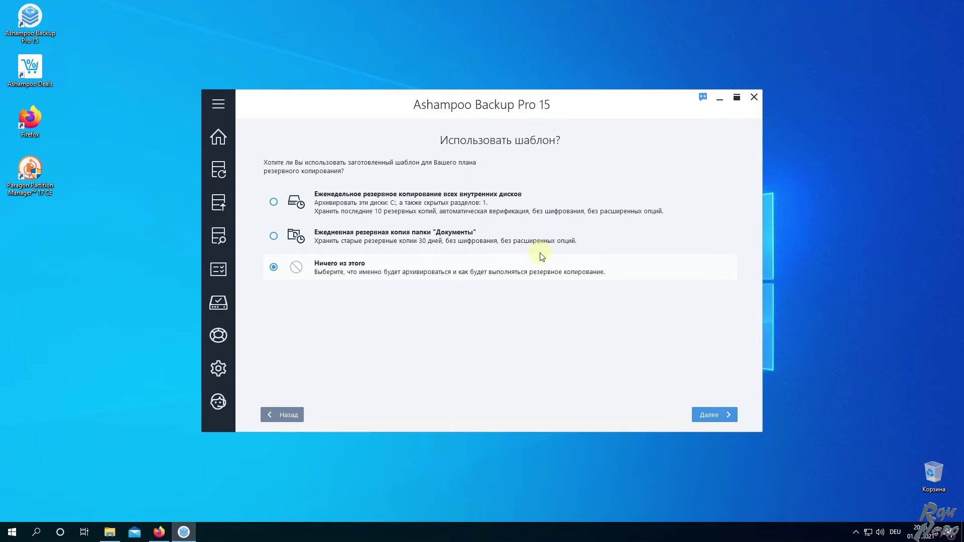
Pick 'Ничего из этого' instead of a plan template and continue
click(324, 204)
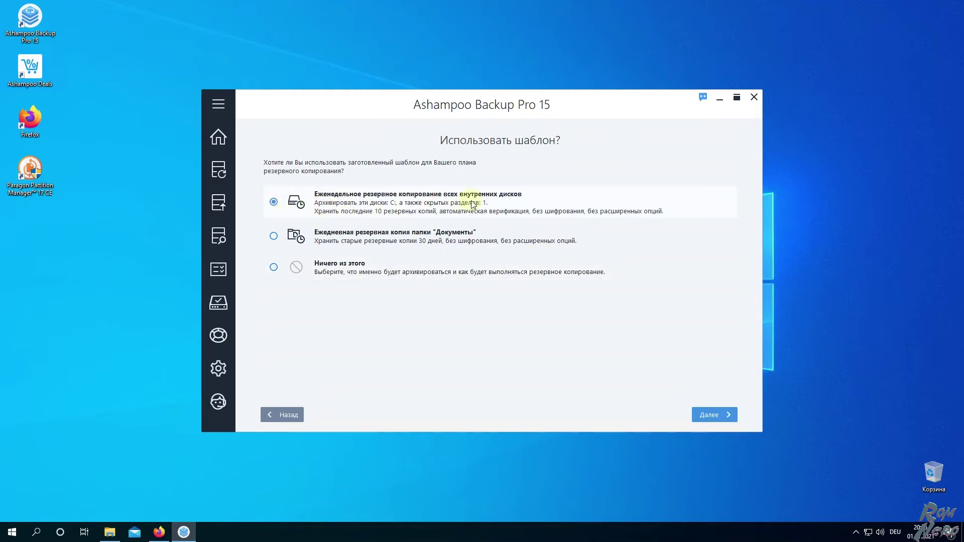
click(342, 241)
click(328, 266)
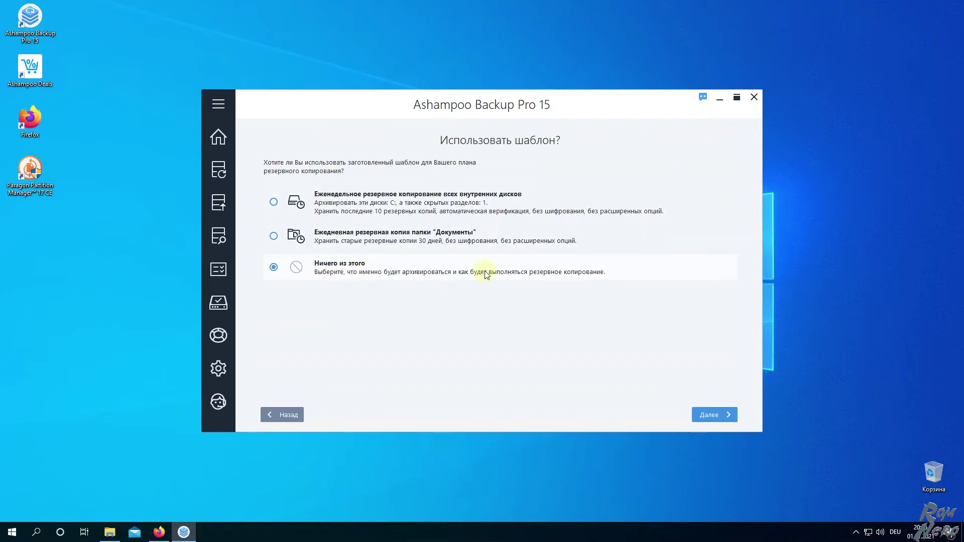
click(711, 416)
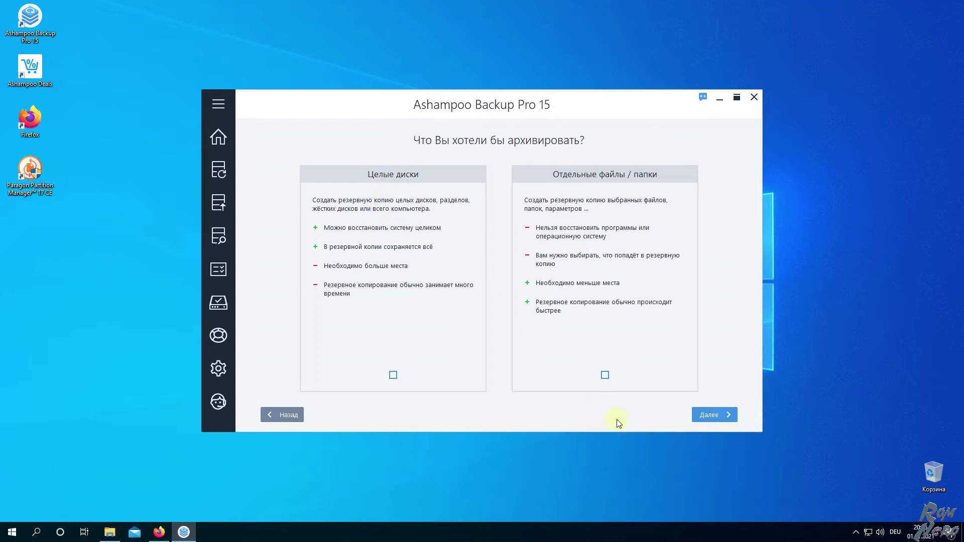
Choose 'Отдельные файлы / папки' and the Explorer-readable 'Доступнее' backup format
click(604, 375)
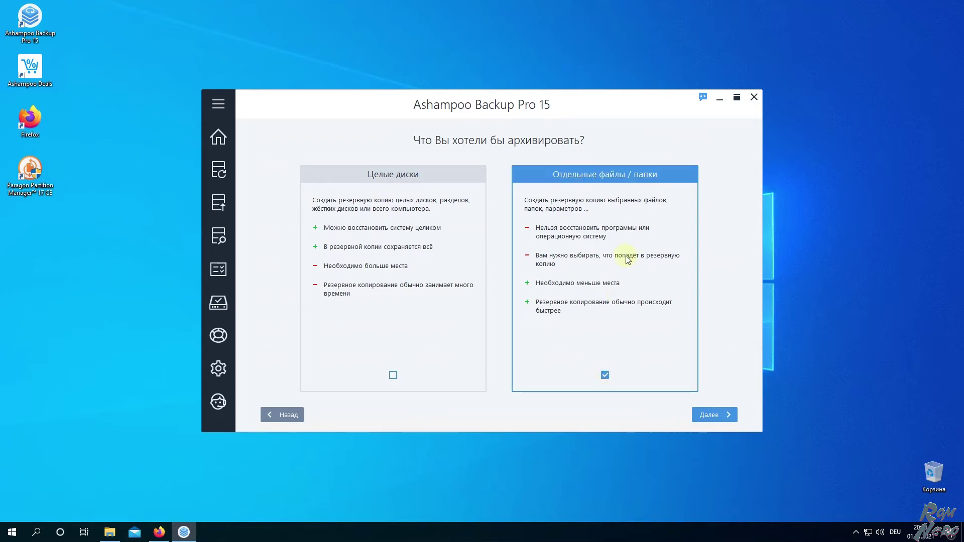
click(710, 420)
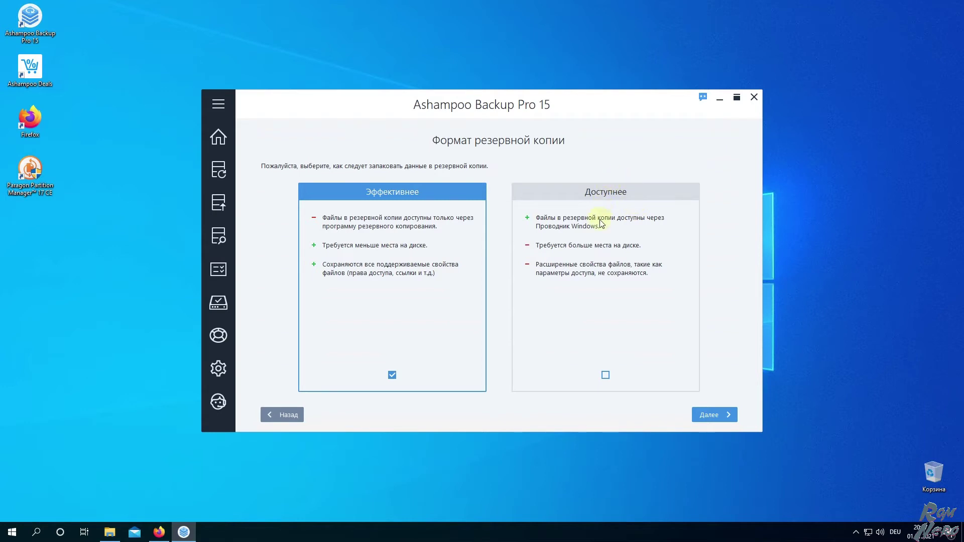
click(605, 375)
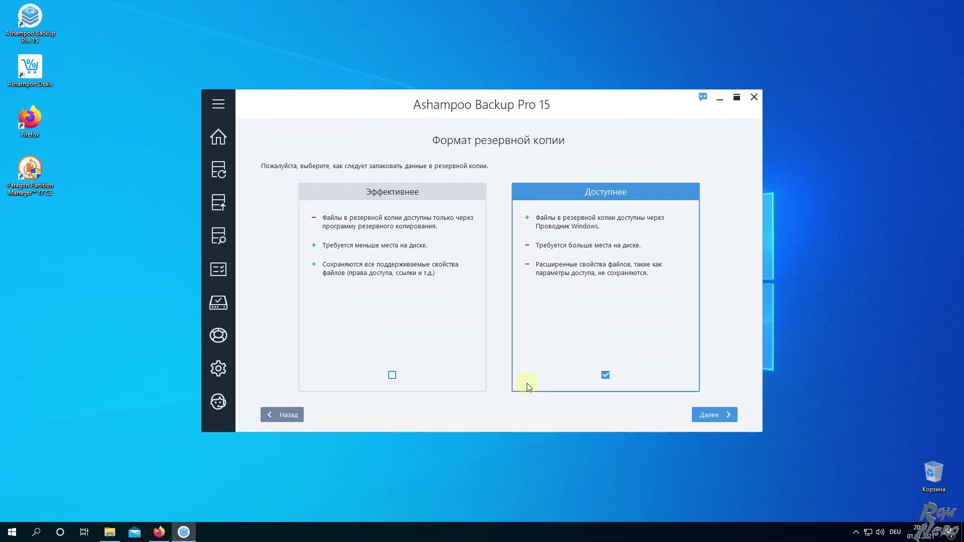
click(711, 417)
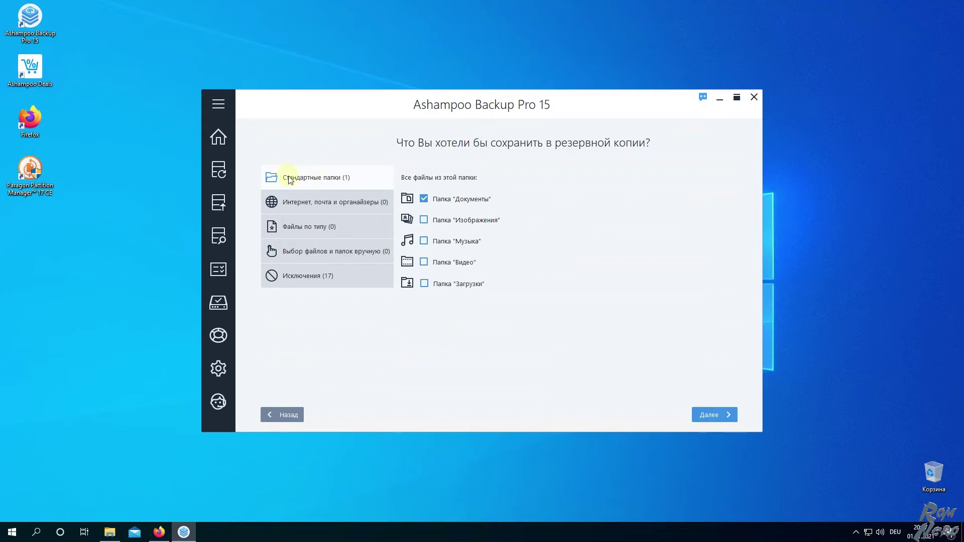
Add the ForBackup folder from Documents through manual file and folder selection
click(333, 200)
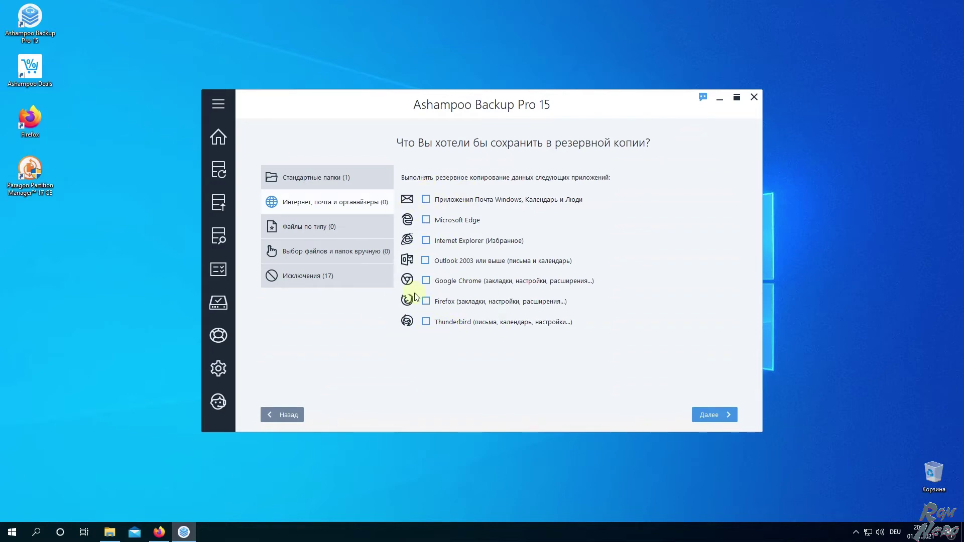
click(333, 225)
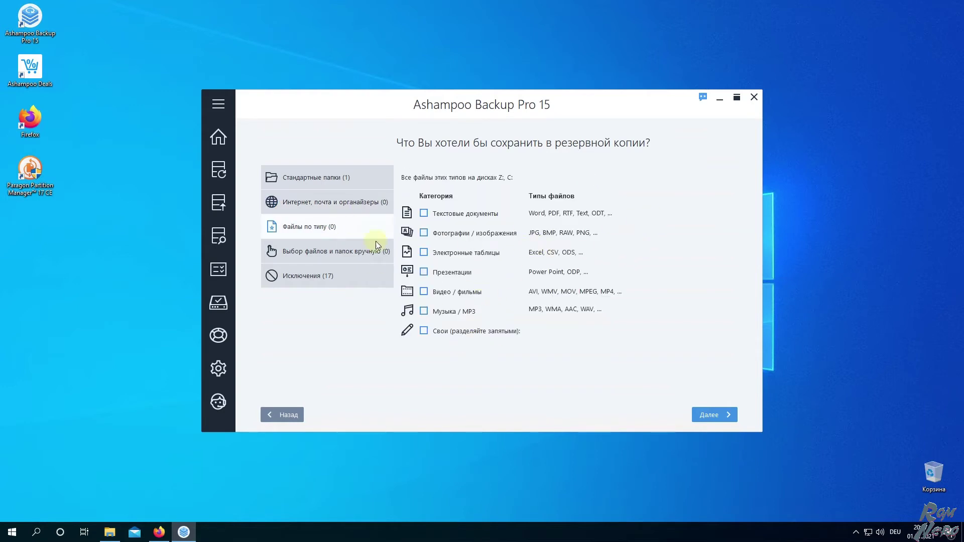
click(320, 254)
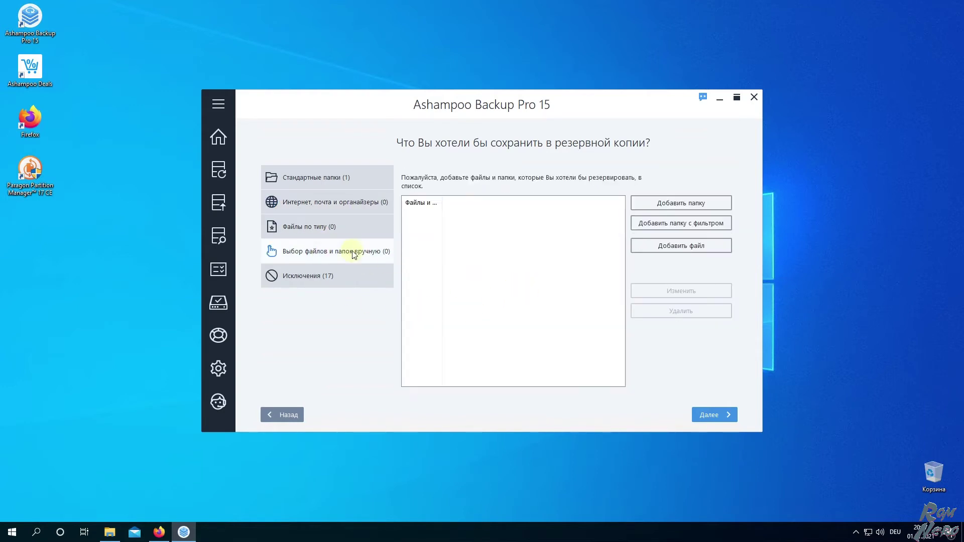
click(668, 203)
click(669, 280)
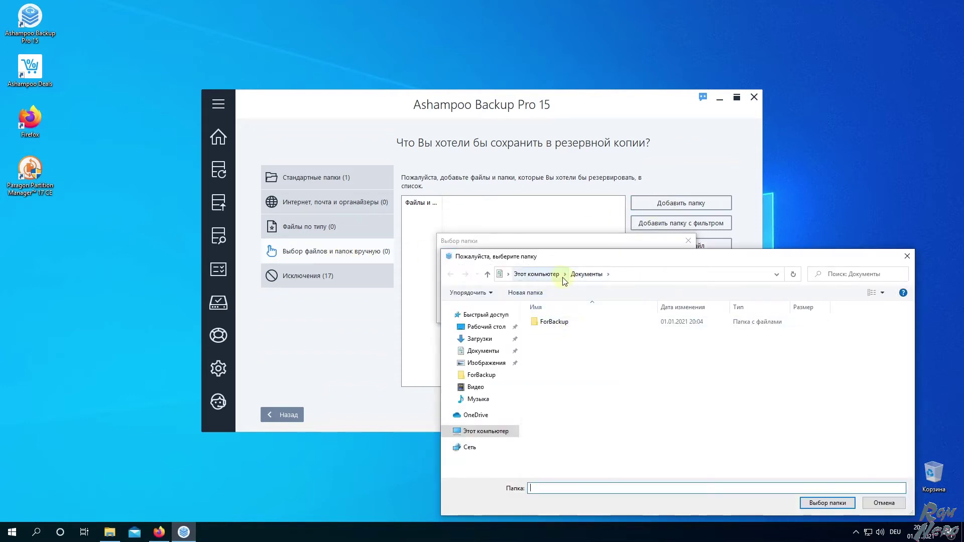
click(554, 324)
click(827, 503)
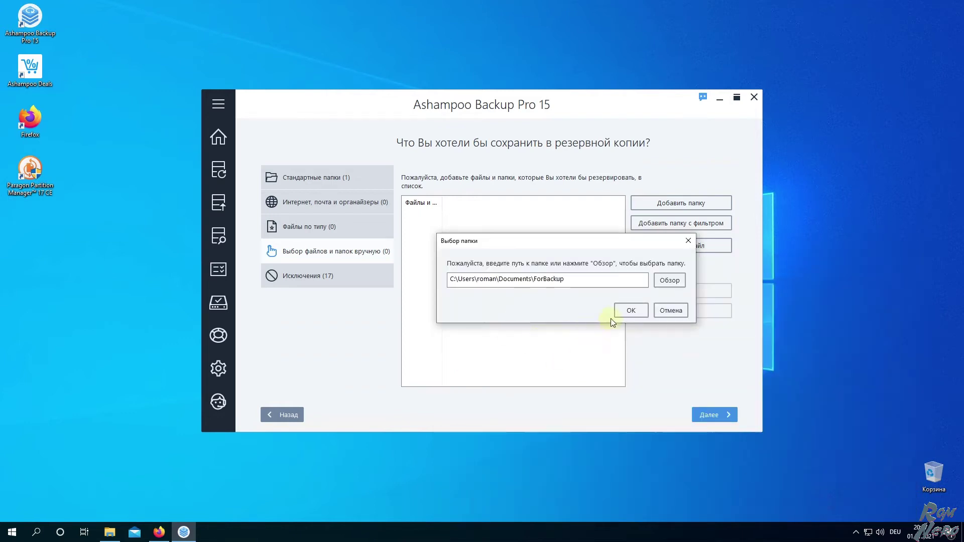
click(613, 315)
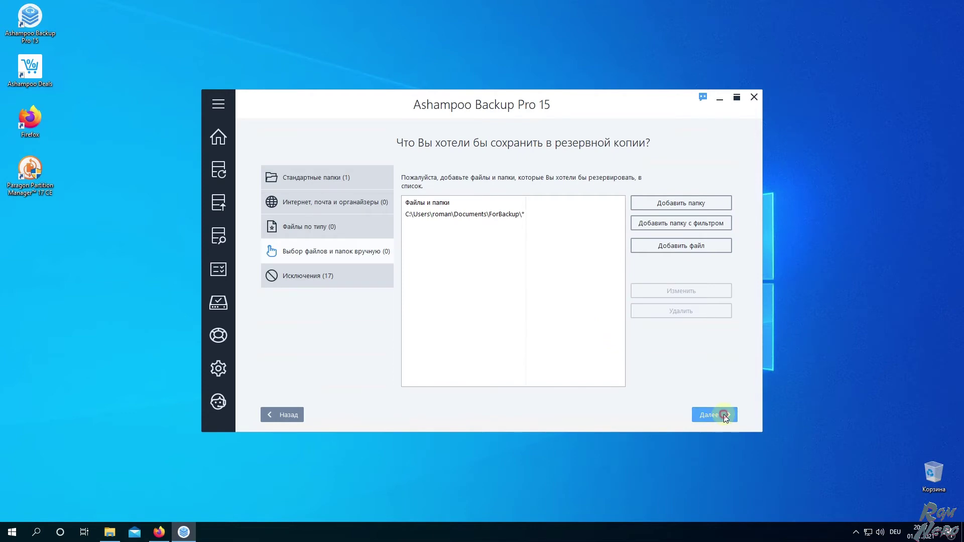
click(723, 414)
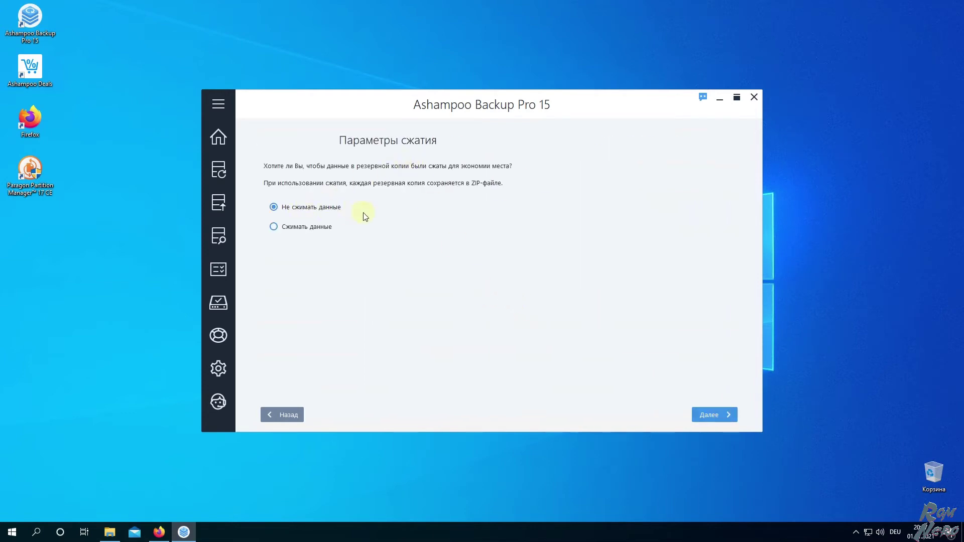
Keep 'Не сжимать данные' and 'Не зашифровывать резервную копию' for no compression or encryption
click(293, 227)
click(466, 183)
click(306, 209)
click(546, 313)
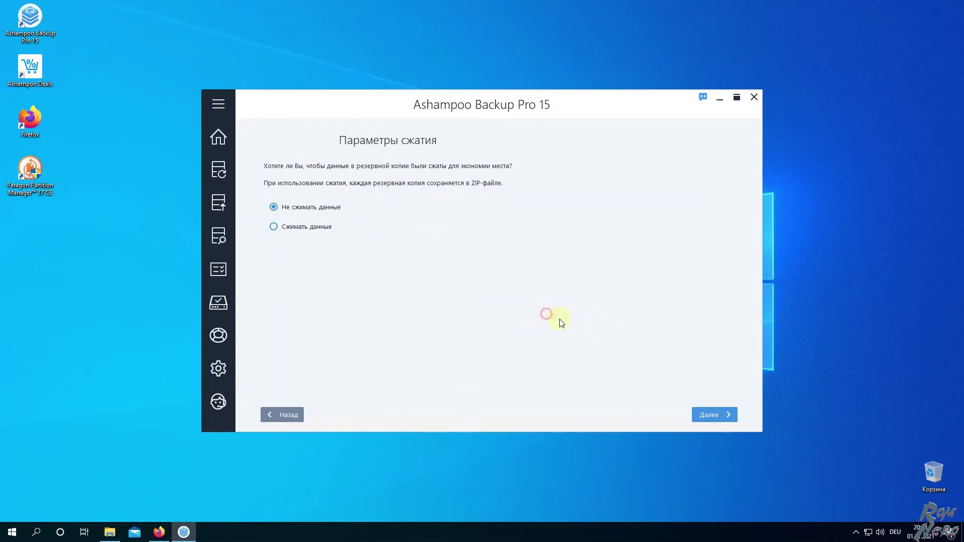
click(709, 415)
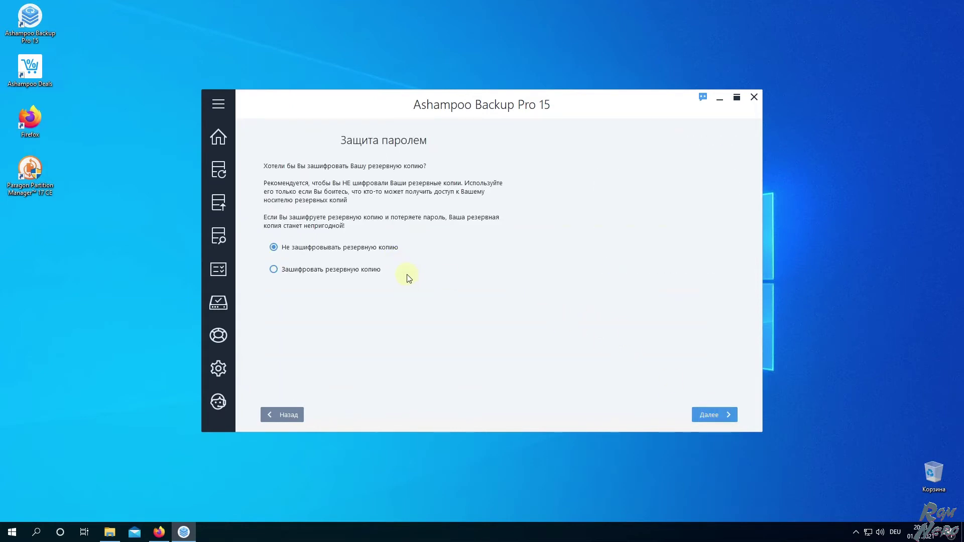
click(709, 415)
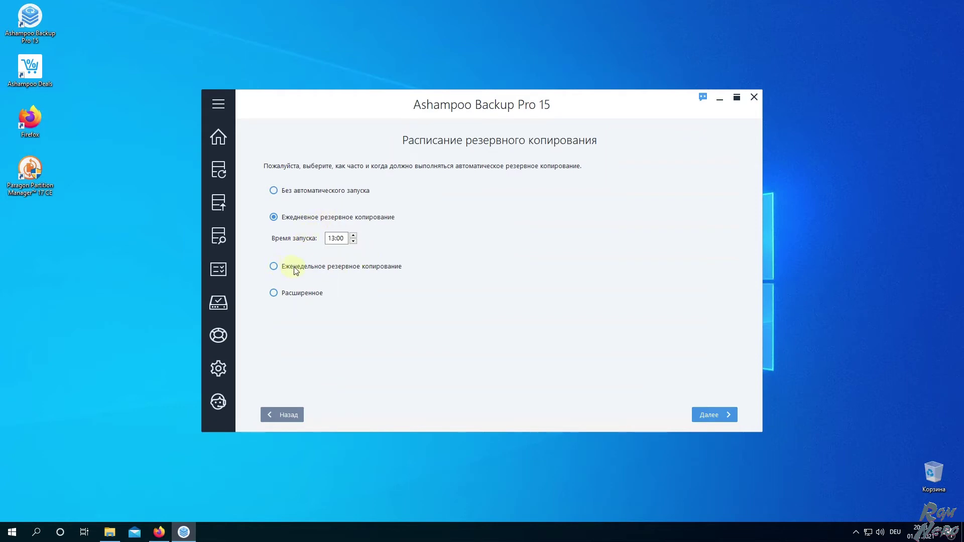
Switch to the Расширенное schedule, discard a trial Среда entry, keeping only daily 13:00
click(291, 294)
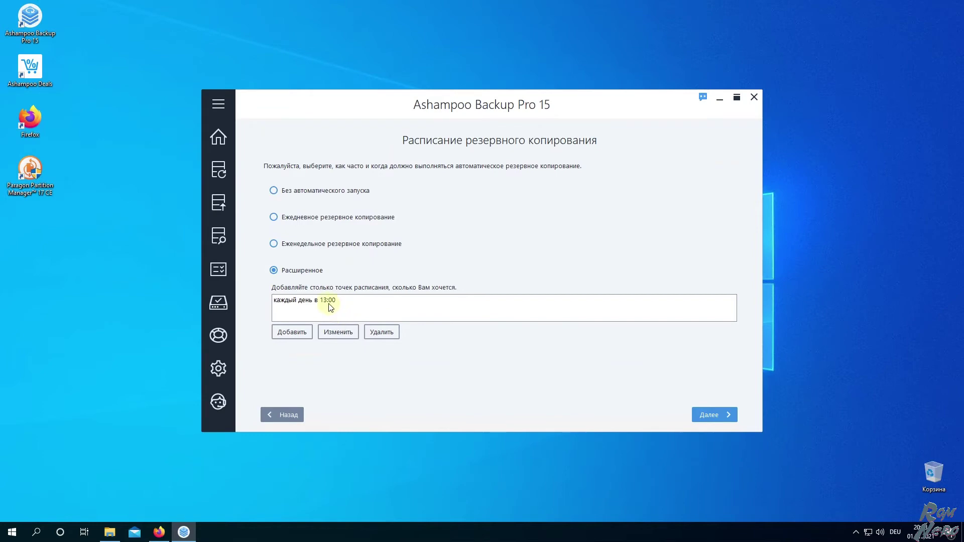
click(344, 302)
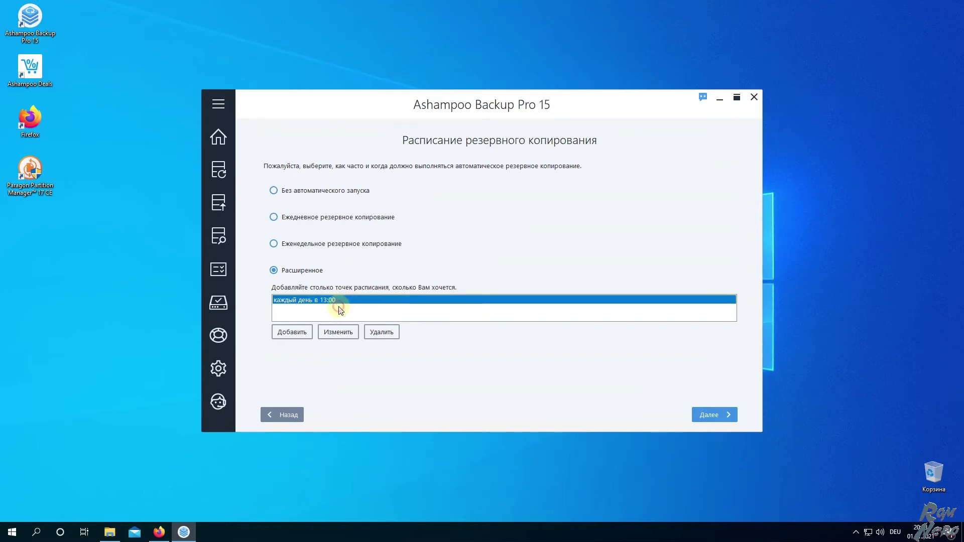
click(303, 331)
click(476, 222)
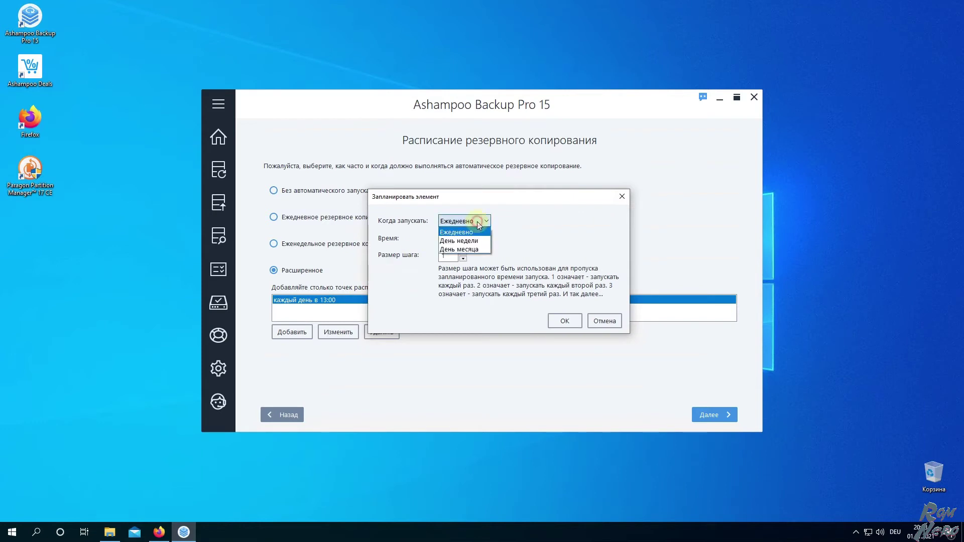
click(480, 241)
click(590, 221)
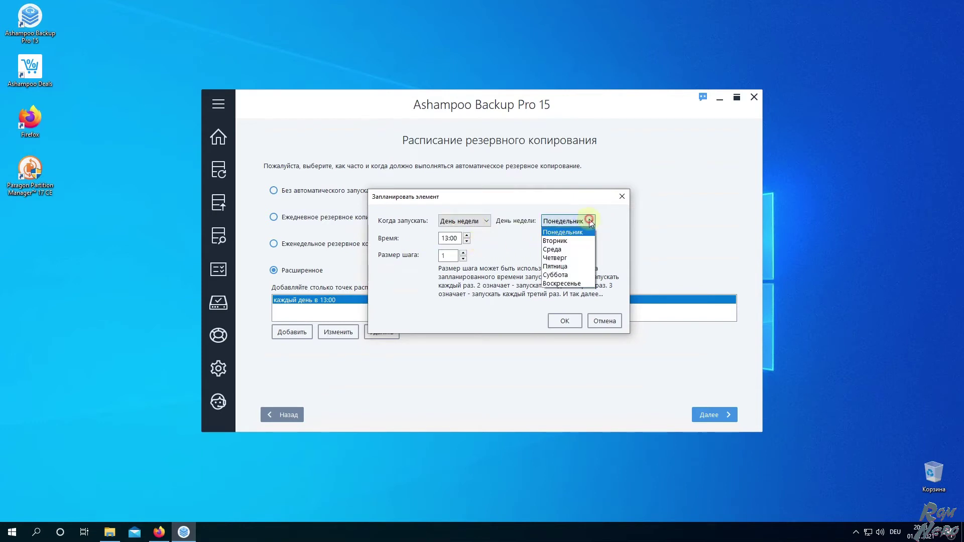
click(552, 249)
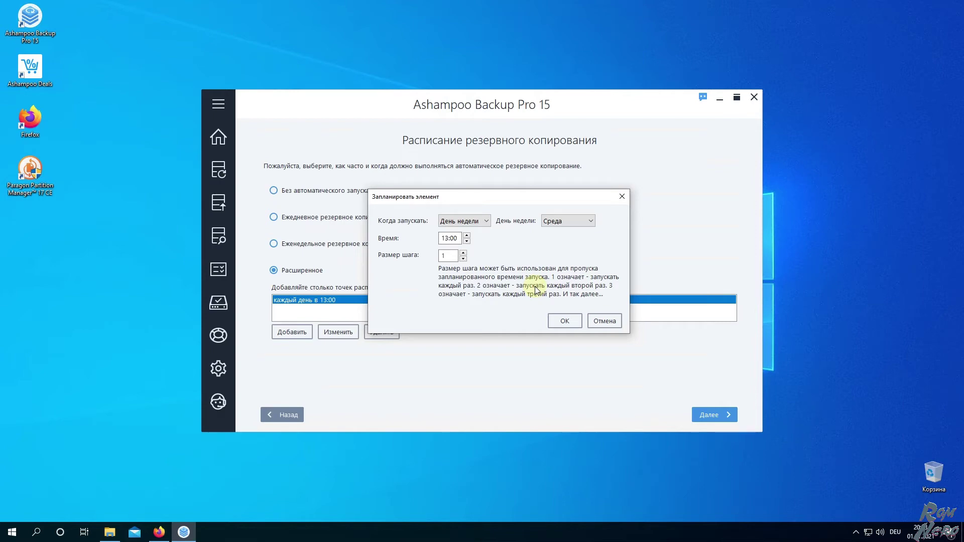
click(605, 321)
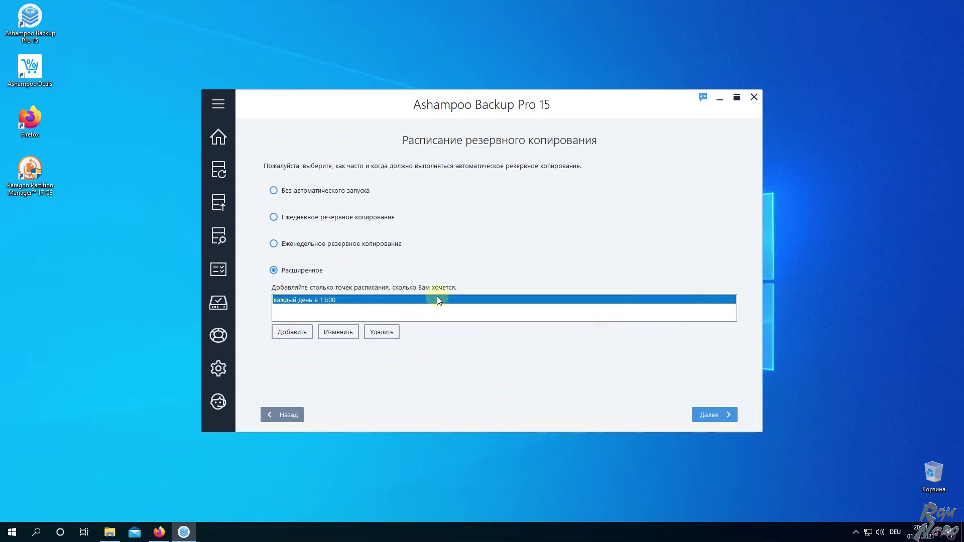
click(705, 412)
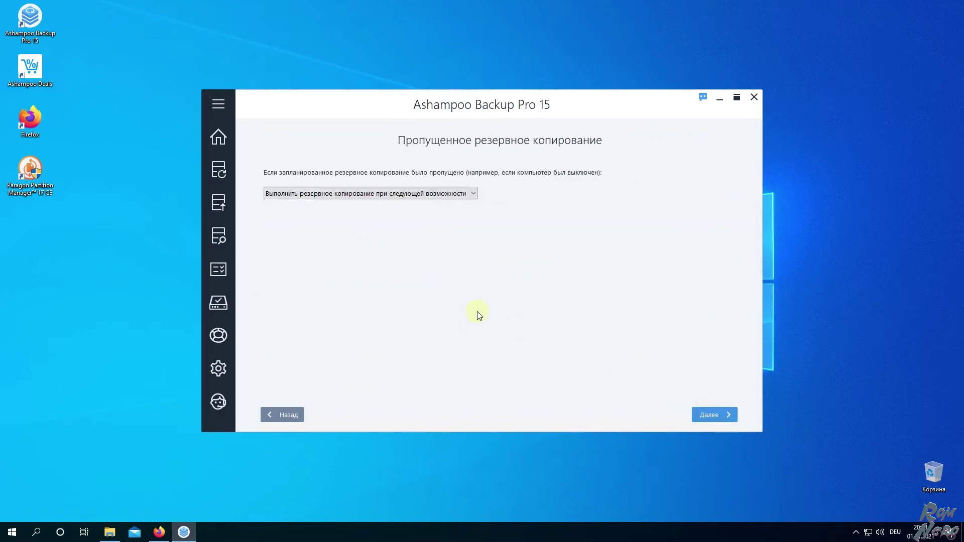
Keep missed backups running at the next opportunity and the default power settings
click(474, 193)
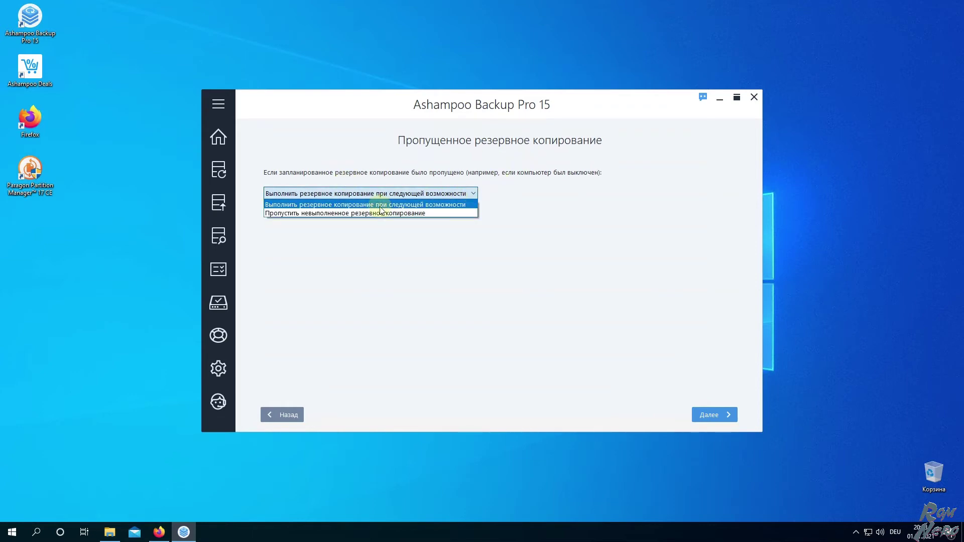
click(372, 205)
click(692, 413)
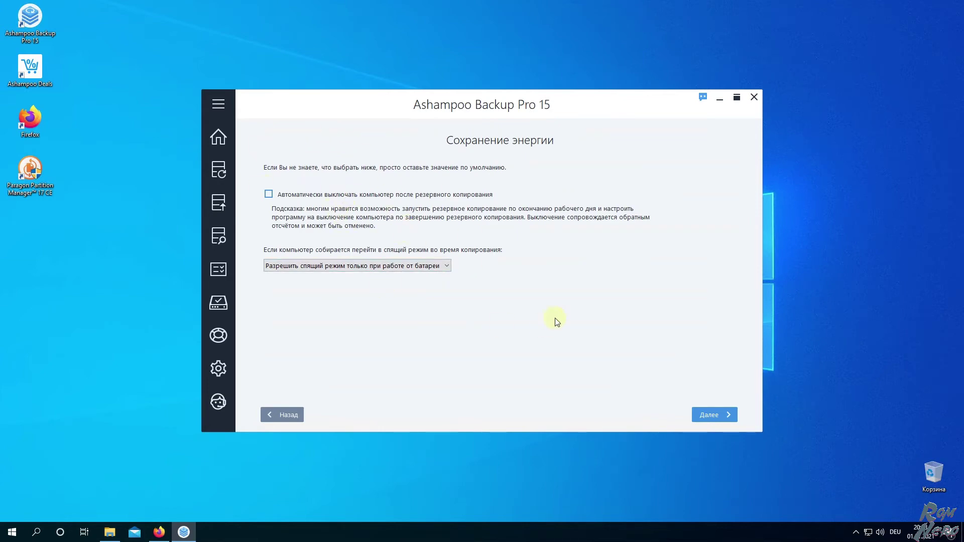
click(705, 416)
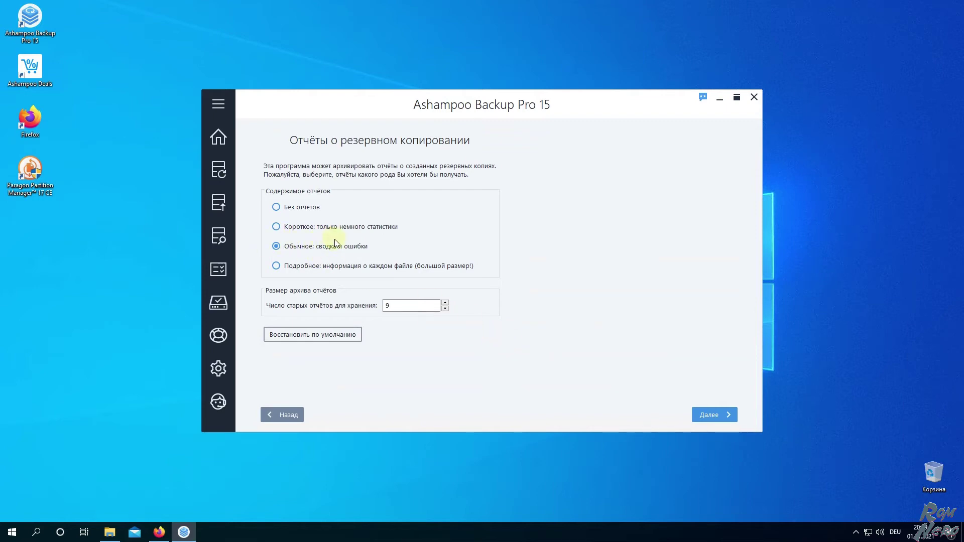
Leave e-mail reports off and 30-day version retention, reaching the Сводка summary
click(716, 415)
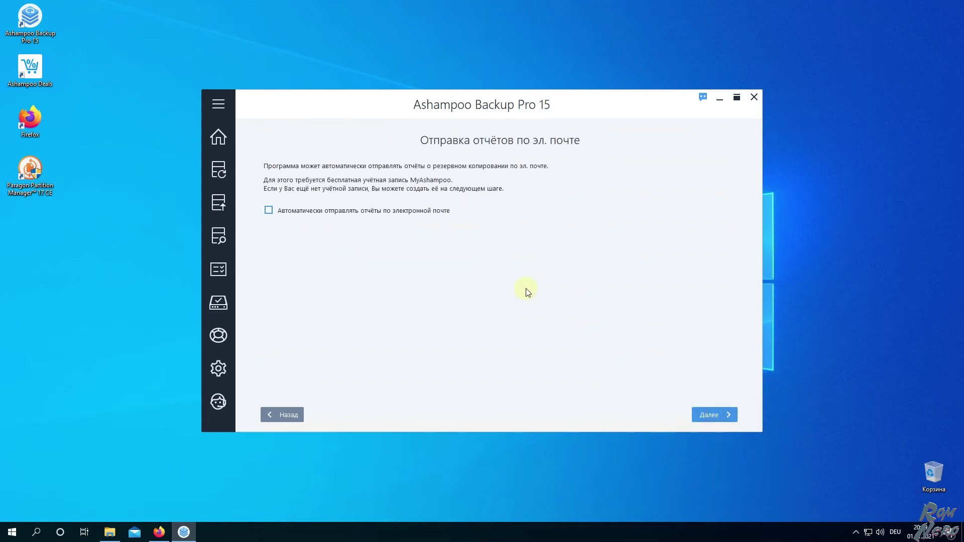
click(316, 210)
click(350, 211)
click(717, 416)
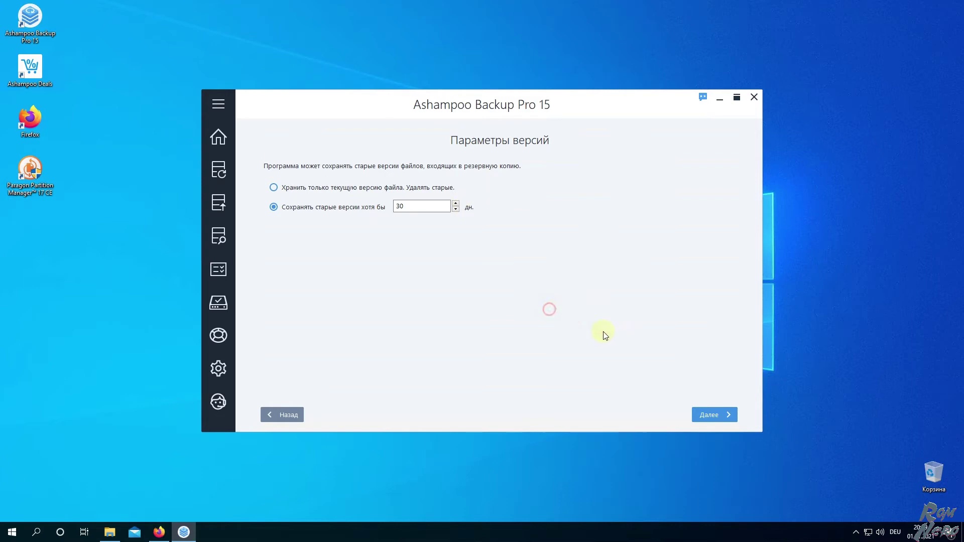
click(712, 415)
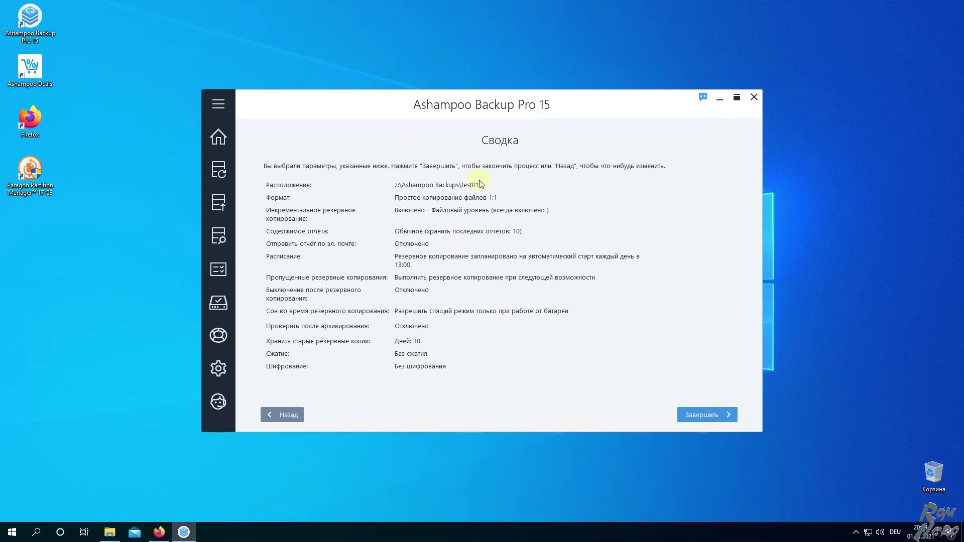
Finish the plan wizard from the summary page and grant the Windows permission request
click(697, 416)
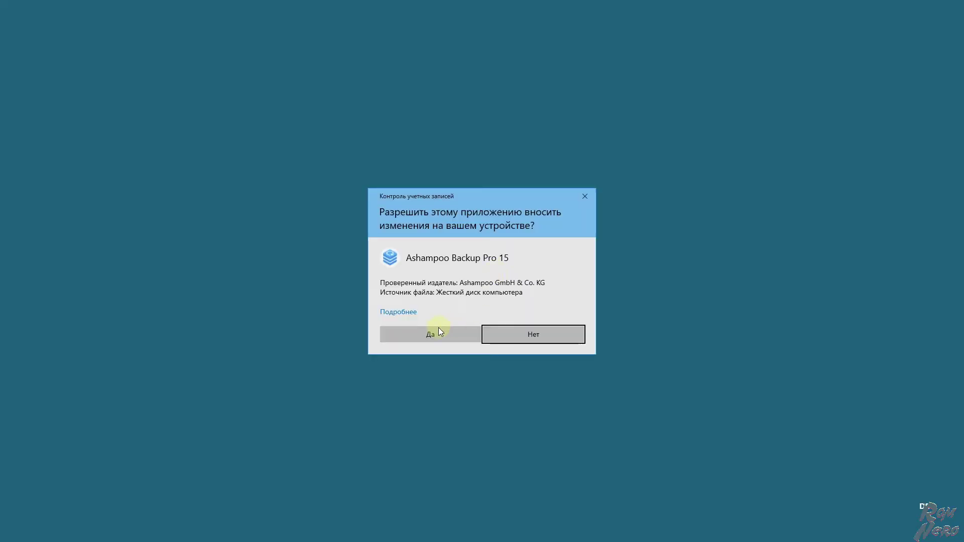
click(438, 327)
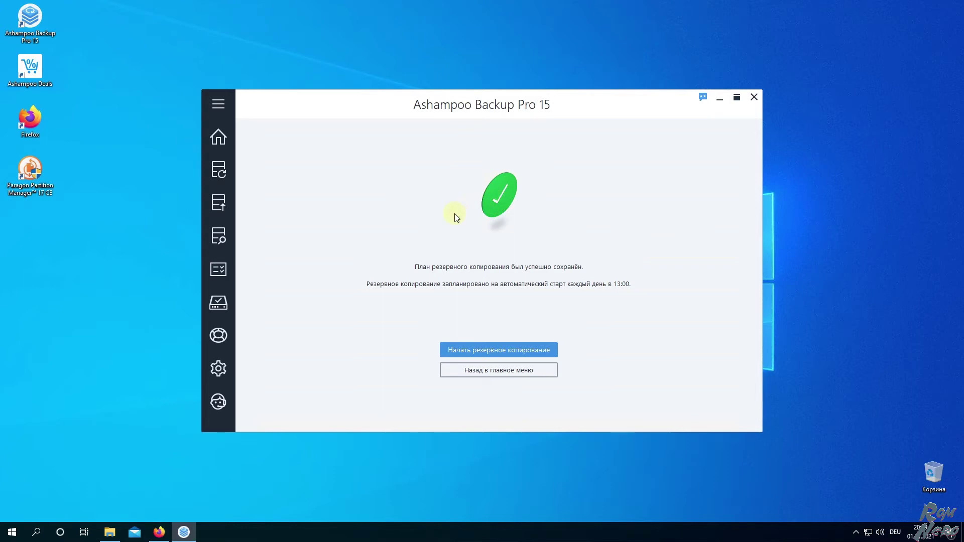
Open plan test01 from Backup Plans via Действия > Изменить план
click(227, 169)
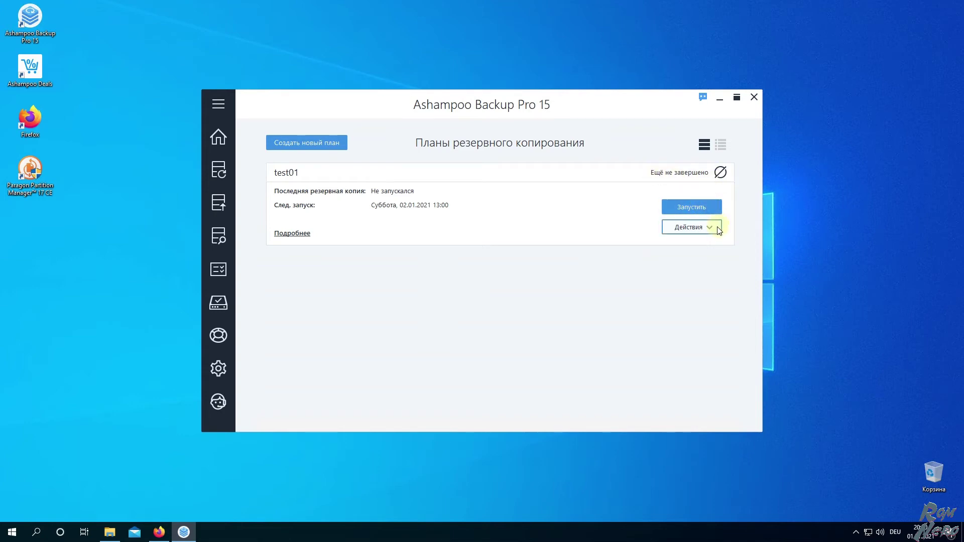
click(719, 229)
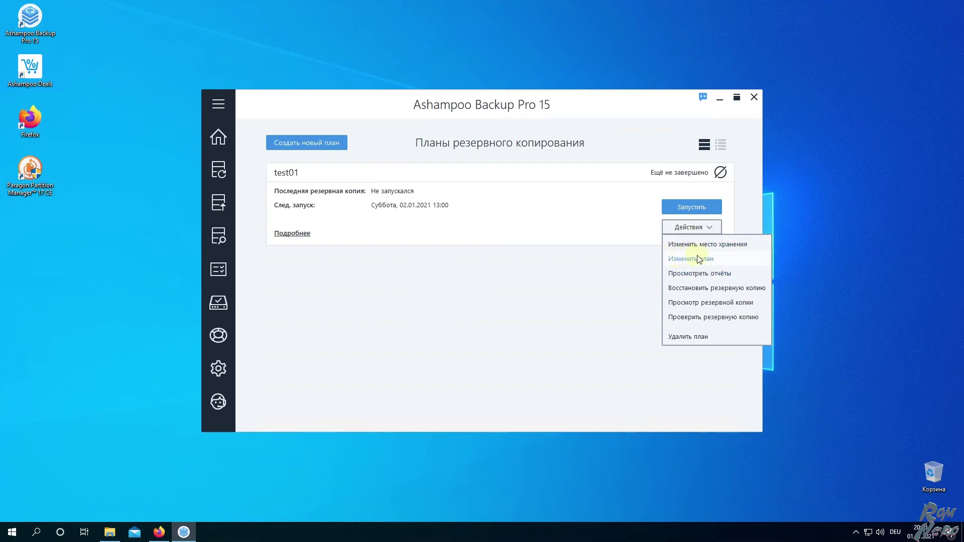
click(699, 259)
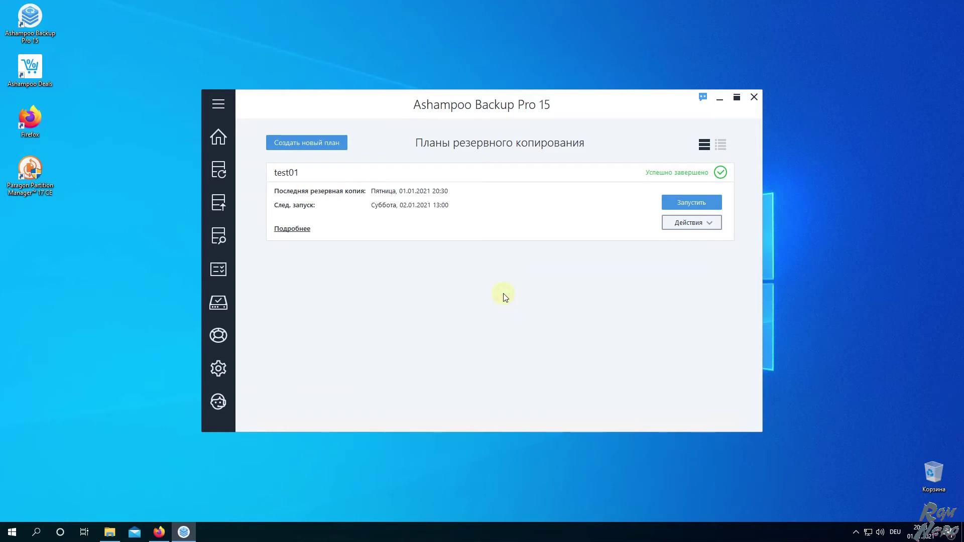
Return to the overview showing 1 plan without problems, then switch to File Explorer
mouse_move(211, 170)
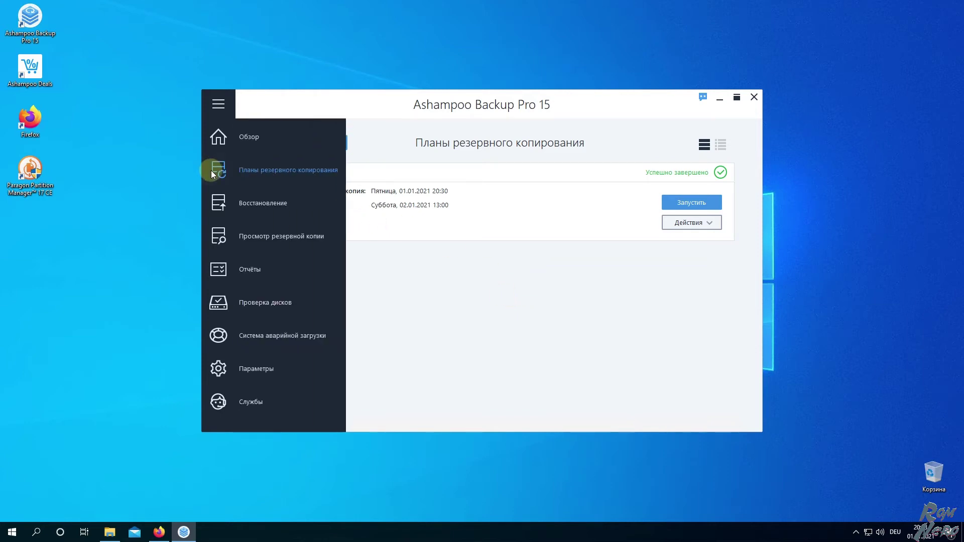
click(243, 138)
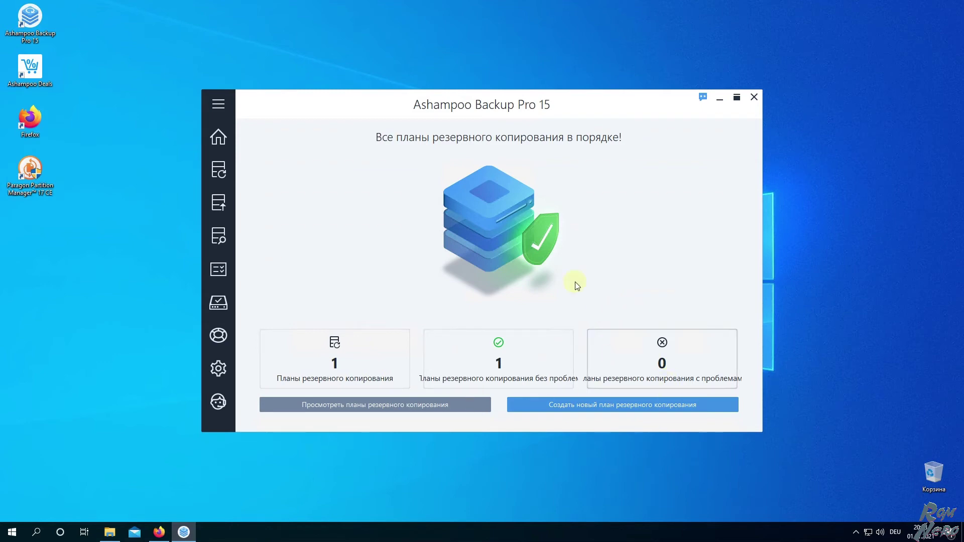
click(109, 532)
Open the Backup (Z:) drive from This PC and enter its Ashampoo Backups folder
click(50, 175)
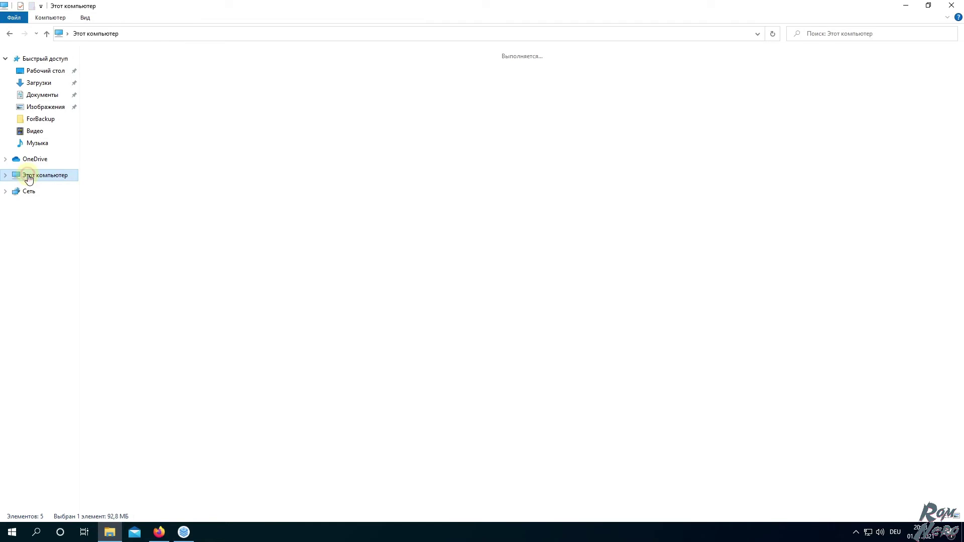
double_click(288, 153)
click(98, 34)
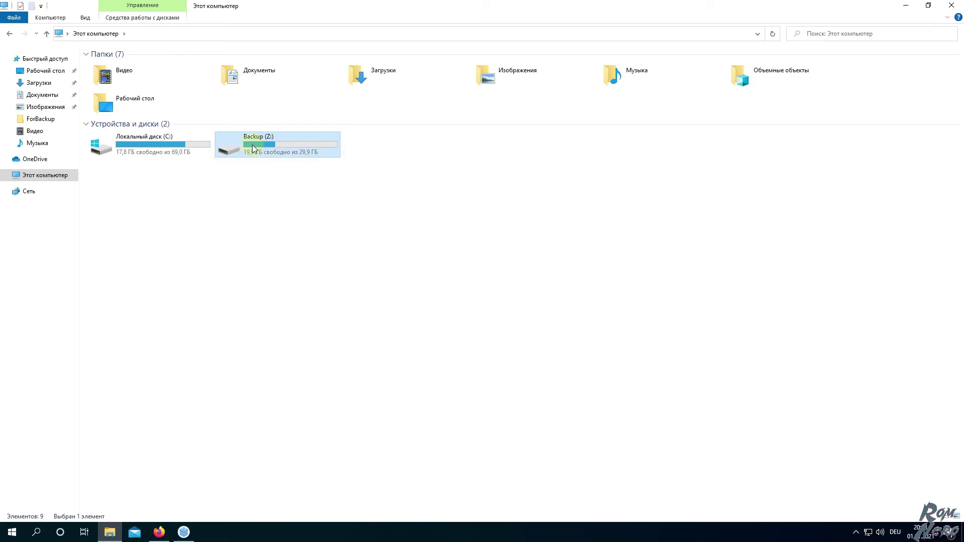
mouse_move(252, 149)
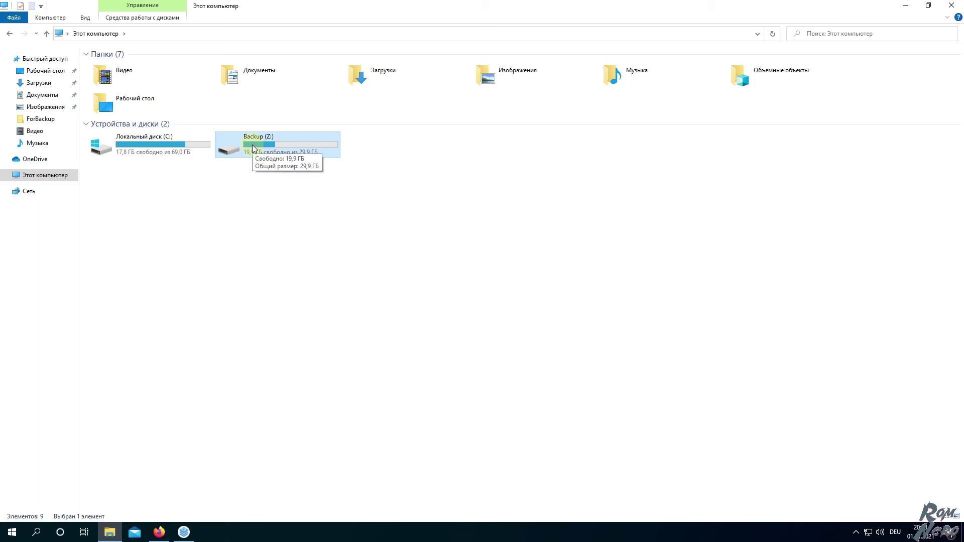
double_click(252, 149)
click(119, 66)
double_click(119, 66)
double_click(119, 66)
click(198, 35)
Browse test01 > data > C > Users > user > Documents > ForBackup, then return to Ashampoo
mouse_move(117, 66)
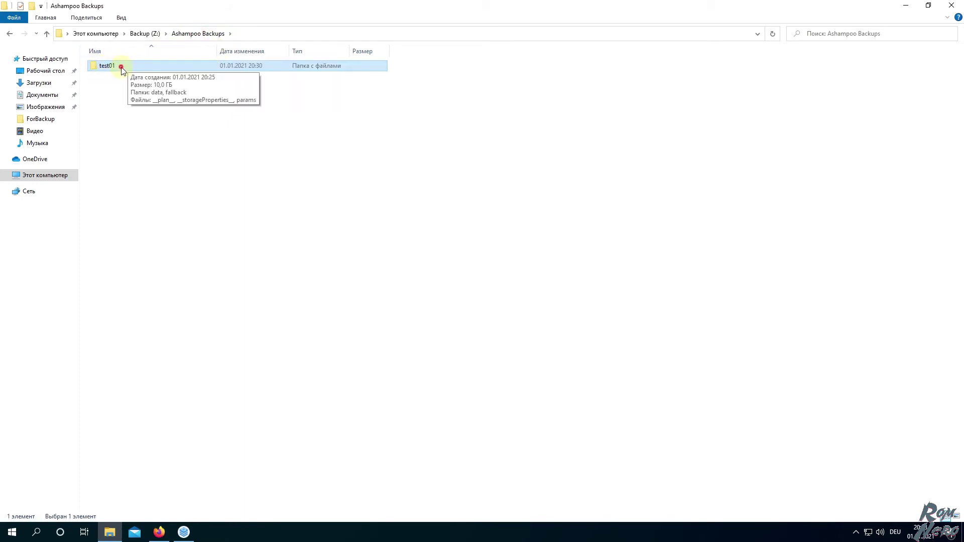
double_click(123, 71)
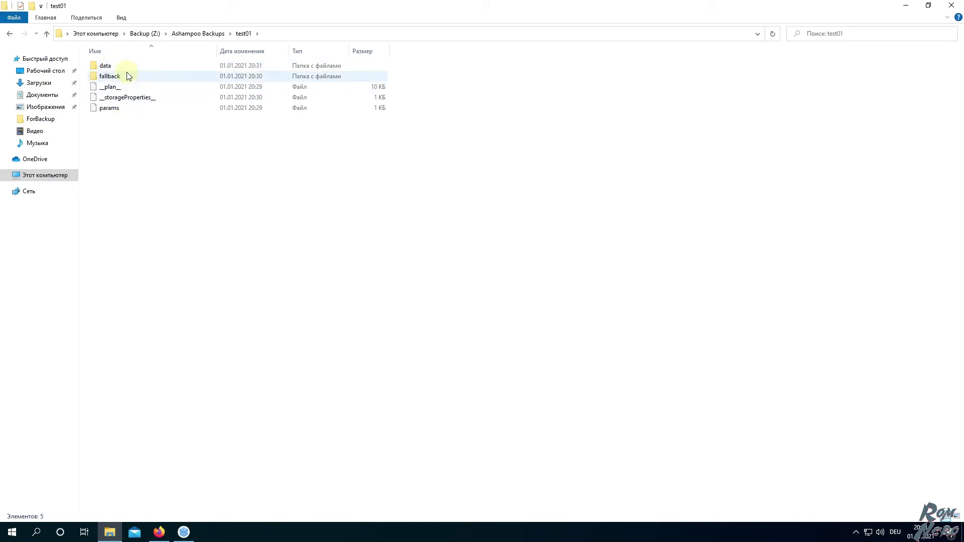
double_click(120, 66)
double_click(108, 66)
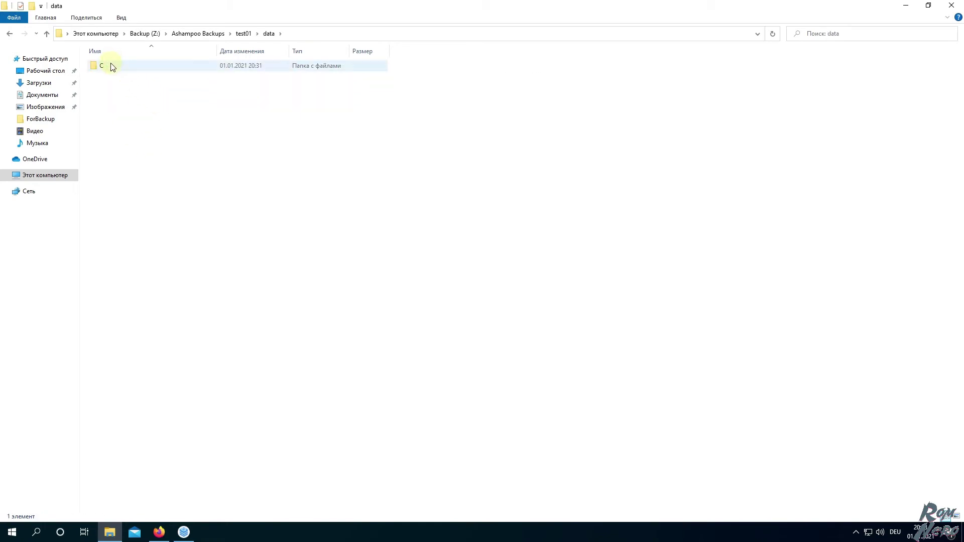
click(109, 67)
double_click(109, 67)
double_click(109, 67)
double_click(109, 67)
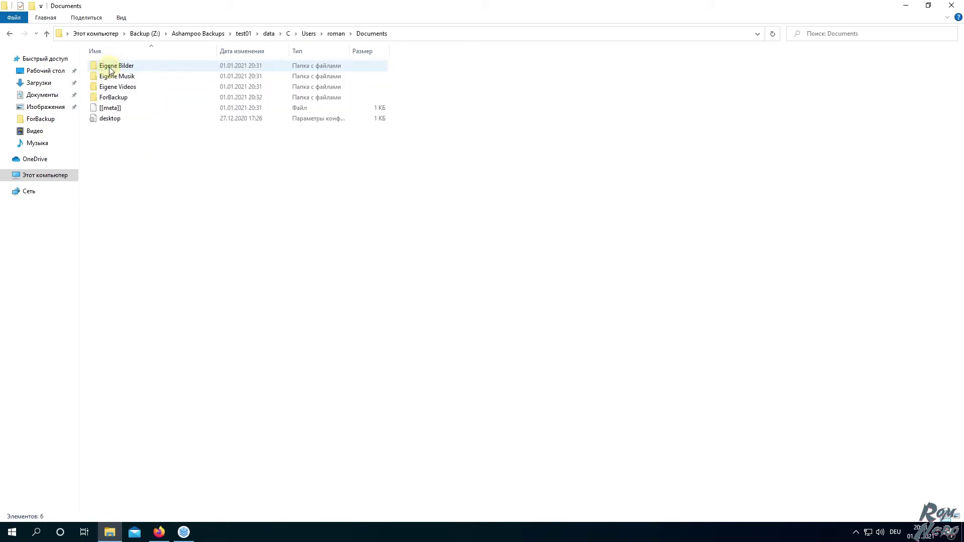
double_click(131, 99)
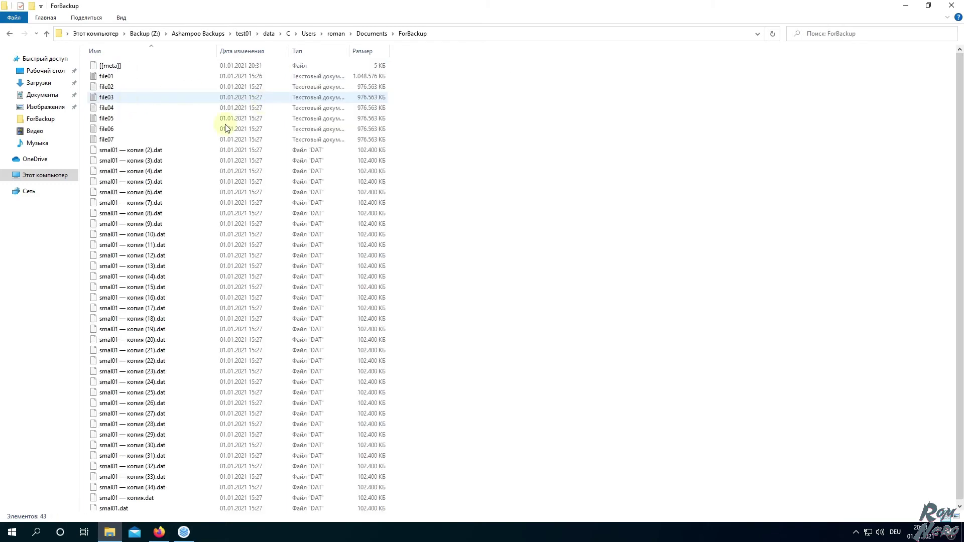
scroll(159, 179, down, 1)
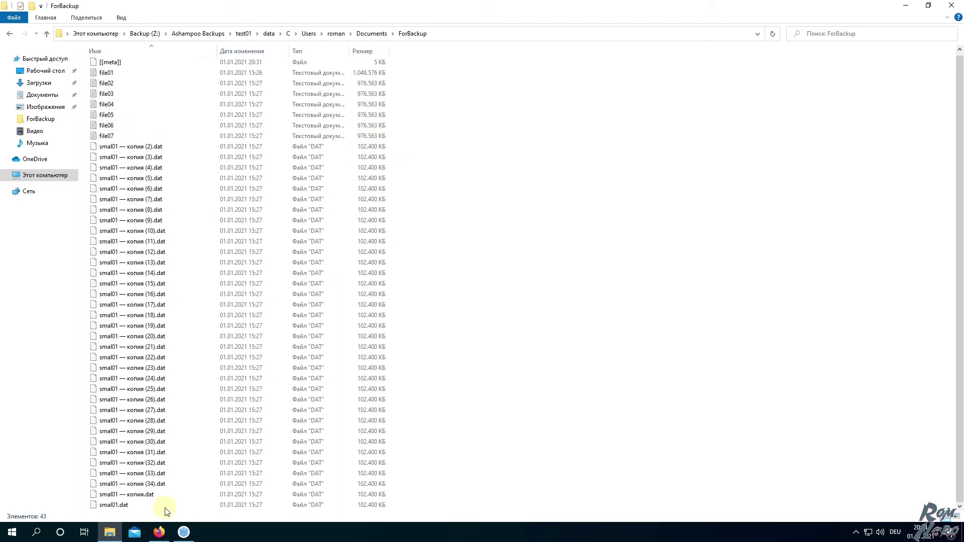
click(184, 534)
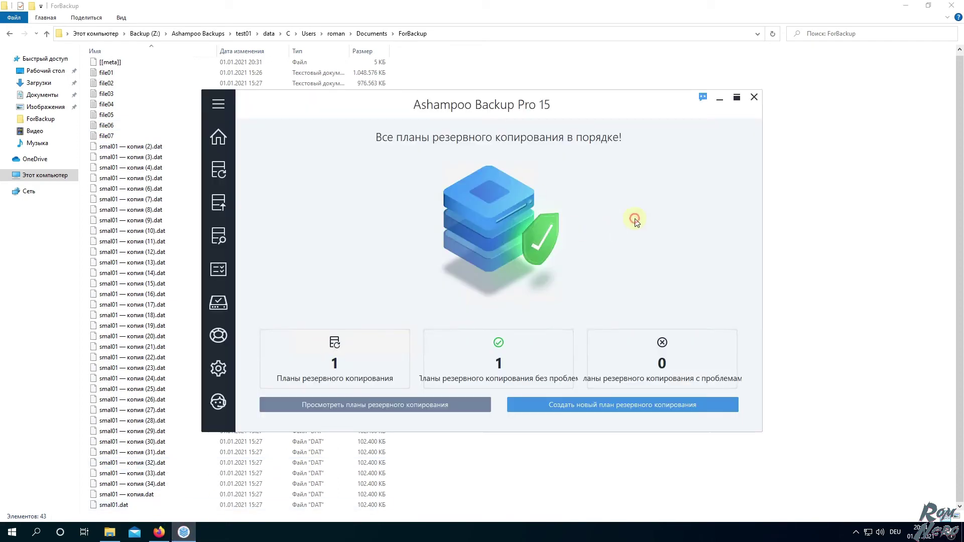
Edit plan test01 and display its 17 excluded system files and folders
mouse_move(221, 169)
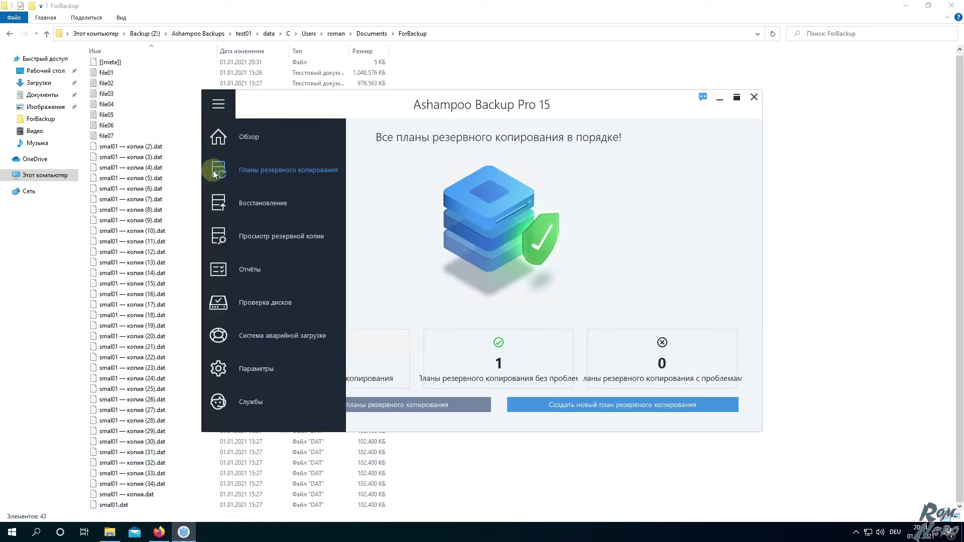
click(266, 171)
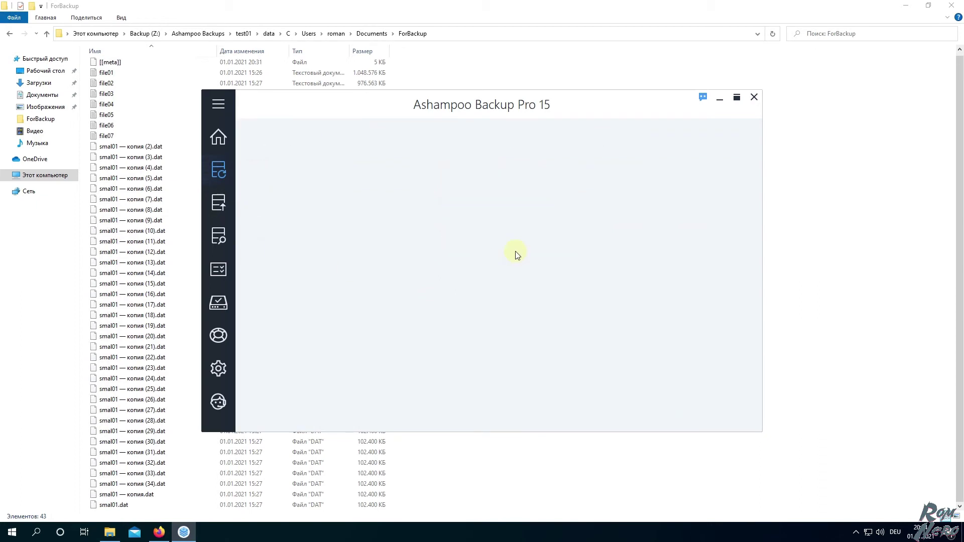
click(719, 228)
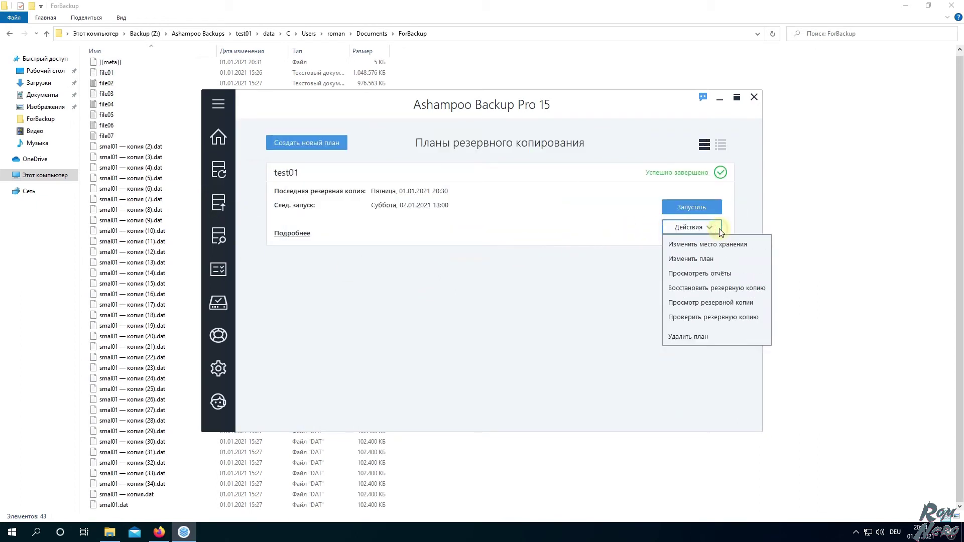
click(688, 259)
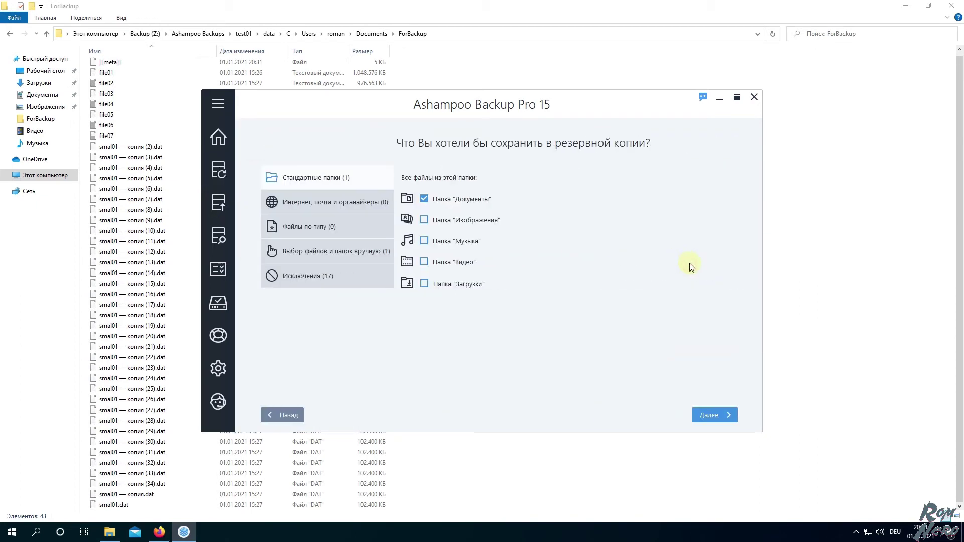
click(324, 276)
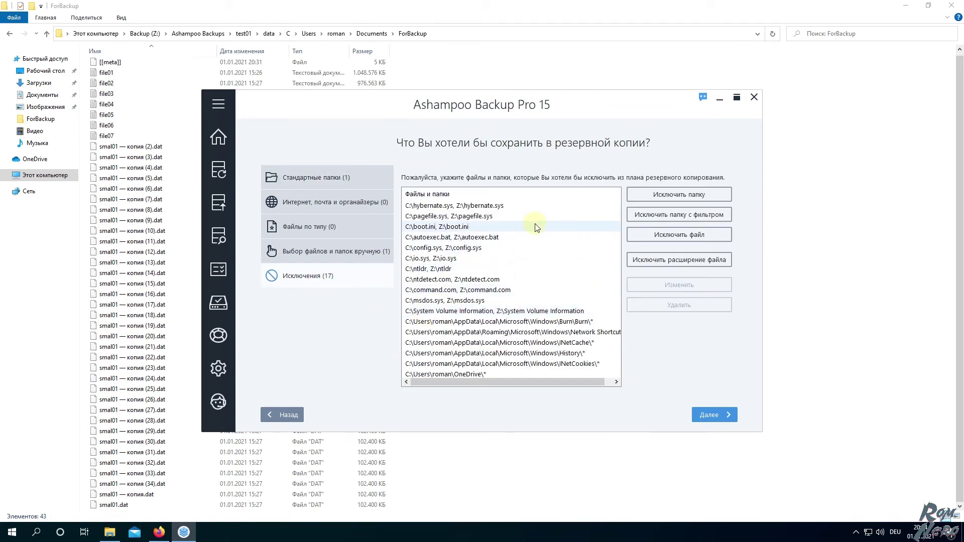
scroll(452, 302, right, 1)
scroll(483, 373, left, 1)
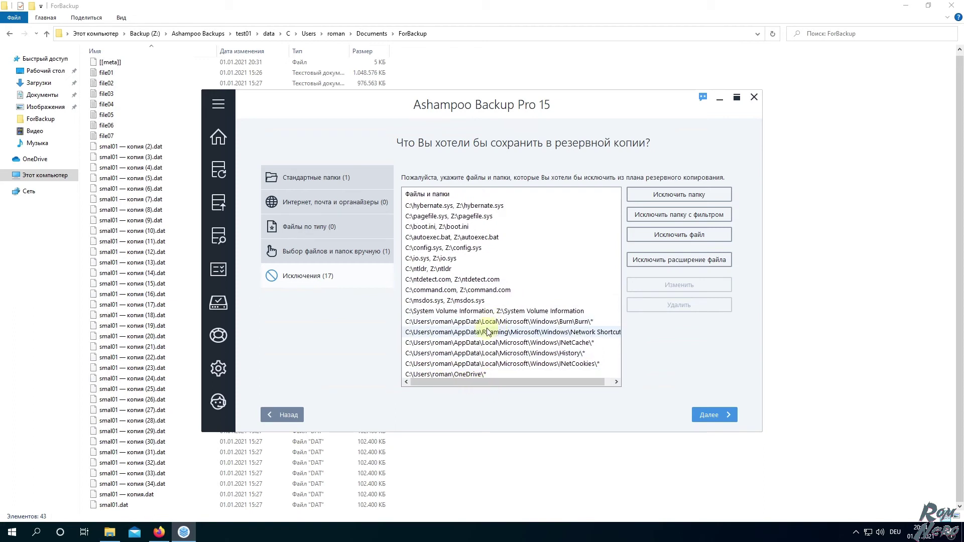
Add the .dat file extension as an exclusion for plan test01
click(638, 265)
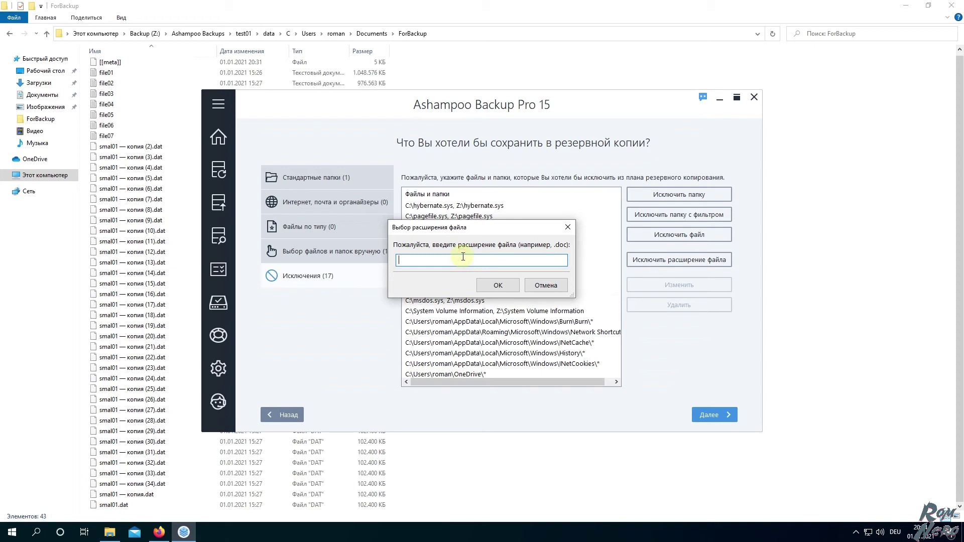
text(*)
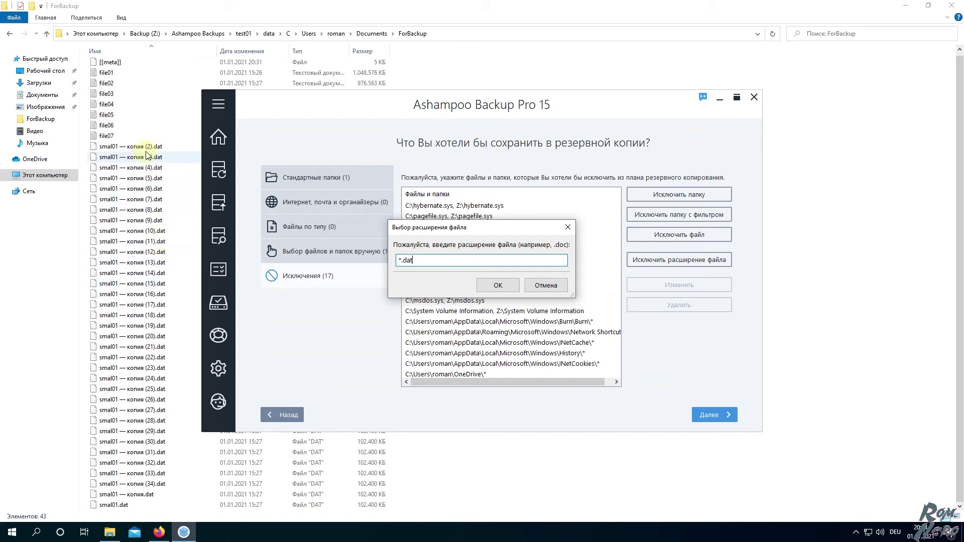
click(496, 286)
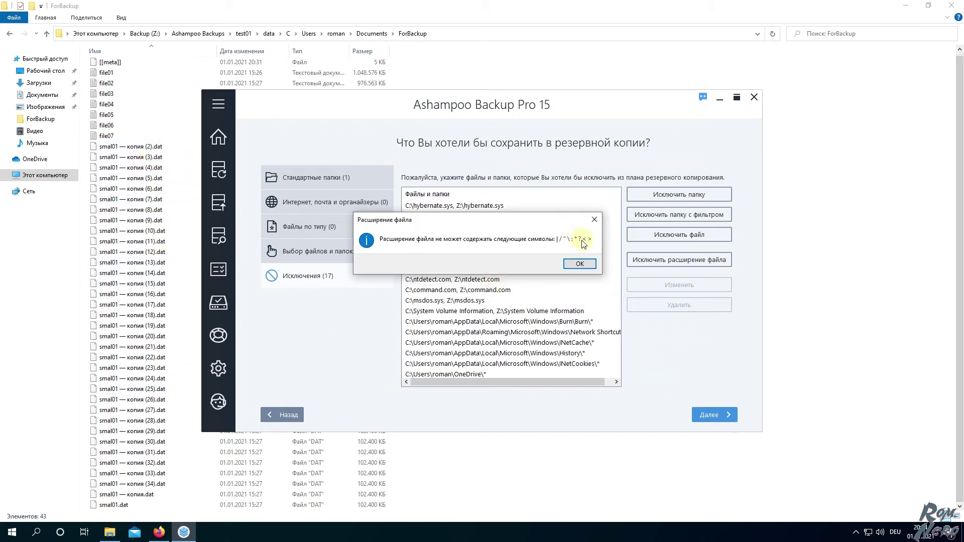
click(578, 264)
click(401, 259)
drag(402, 259, 415, 260)
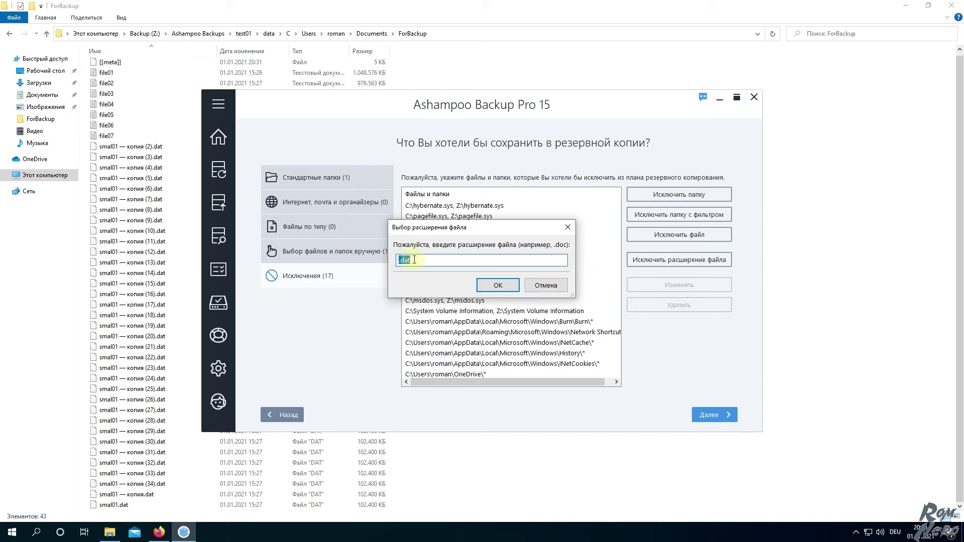
click(498, 286)
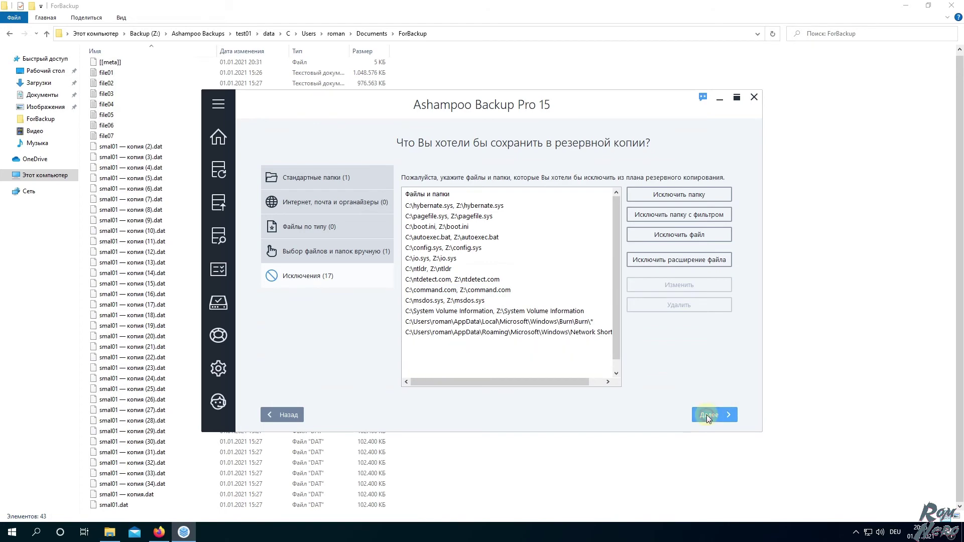
Keep the schedule, missed-backup, energy, shutdown and report defaults, skipping e-mail reports
click(707, 414)
click(704, 413)
click(705, 413)
click(705, 412)
click(705, 412)
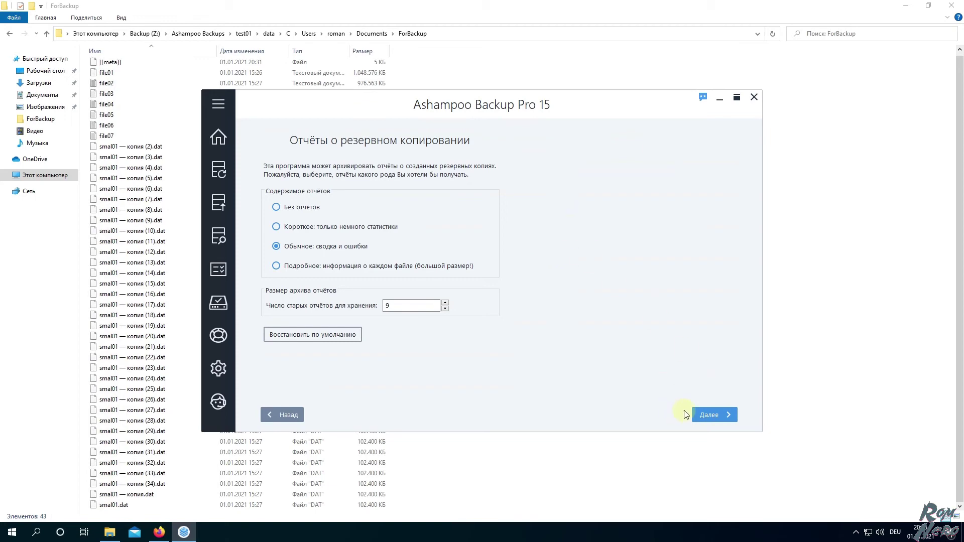
click(708, 414)
click(707, 414)
Keep old versions for 30 days, save test01 with UAC approval, and run its first backup
click(708, 414)
click(708, 414)
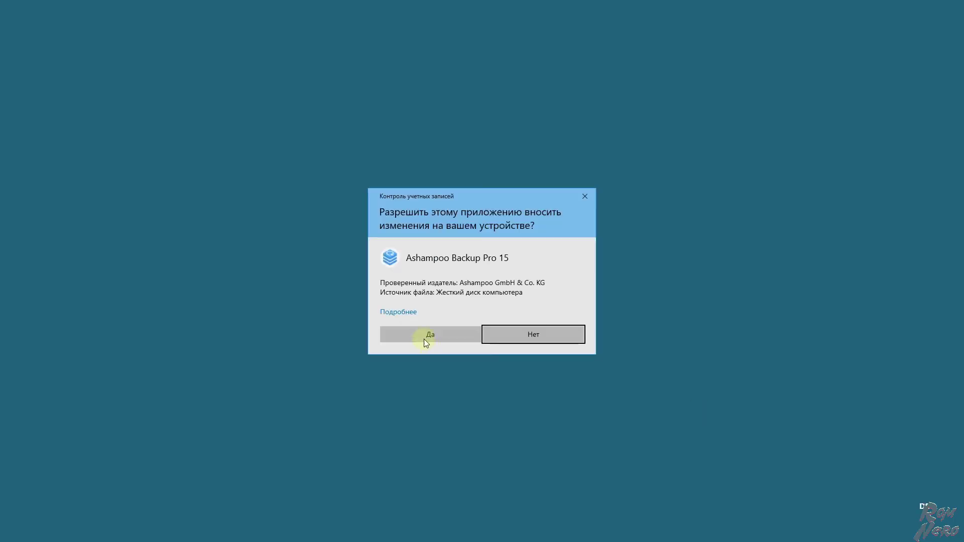
click(425, 343)
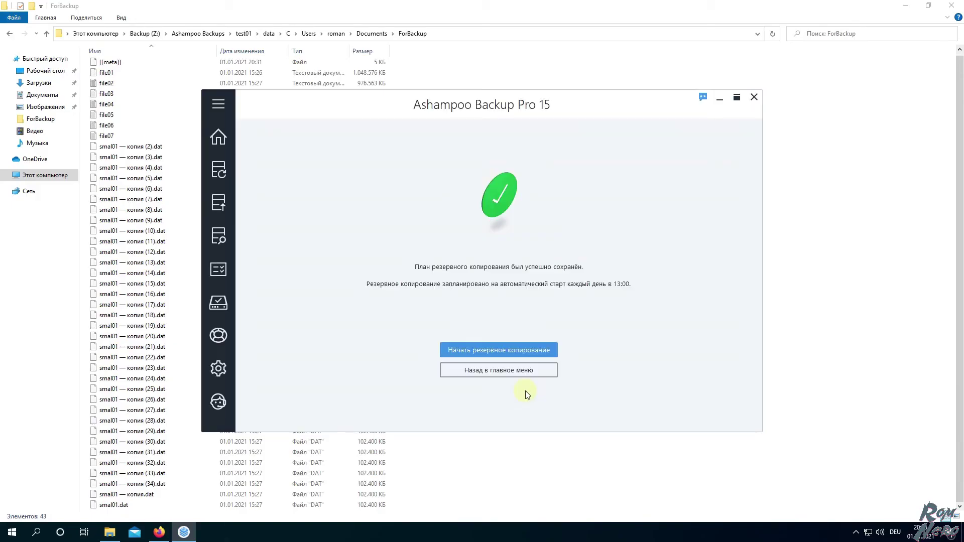
click(477, 350)
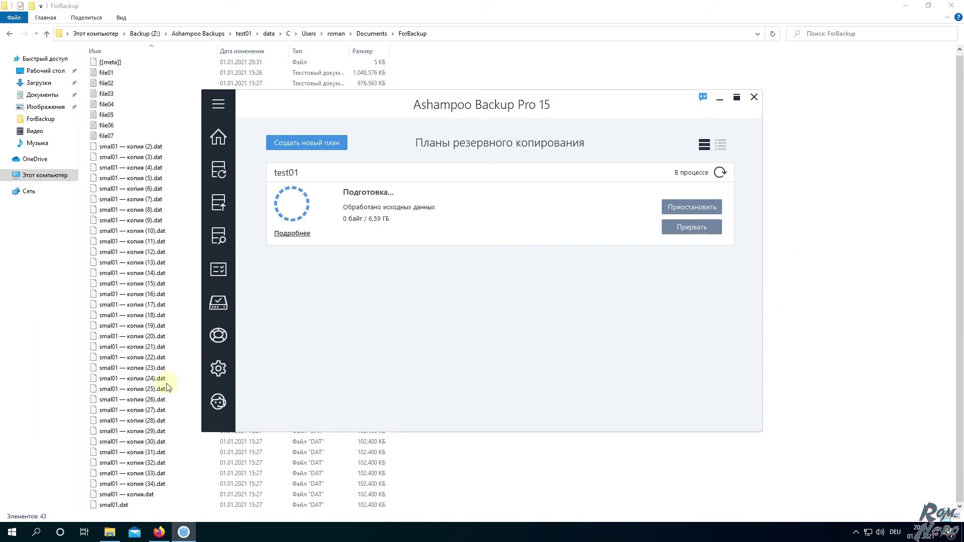
click(479, 482)
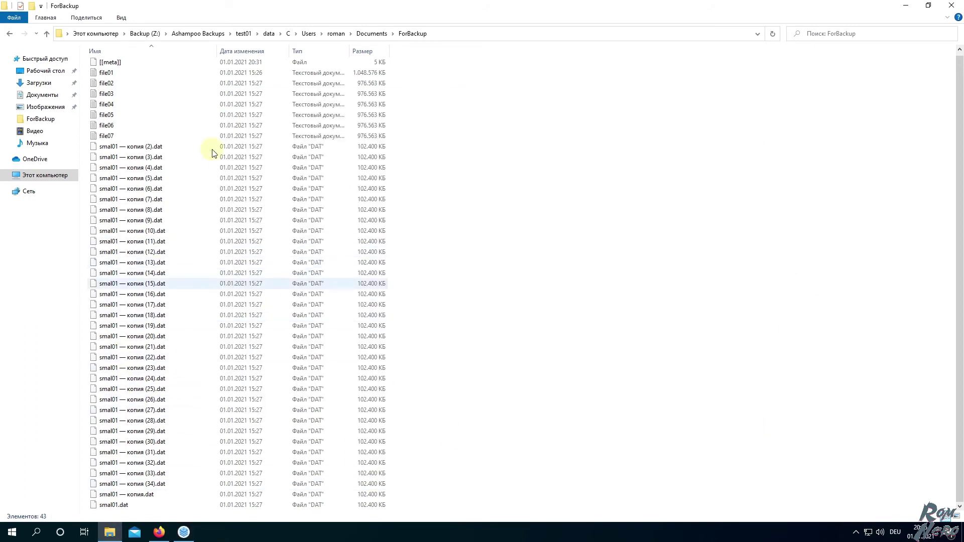
click(183, 533)
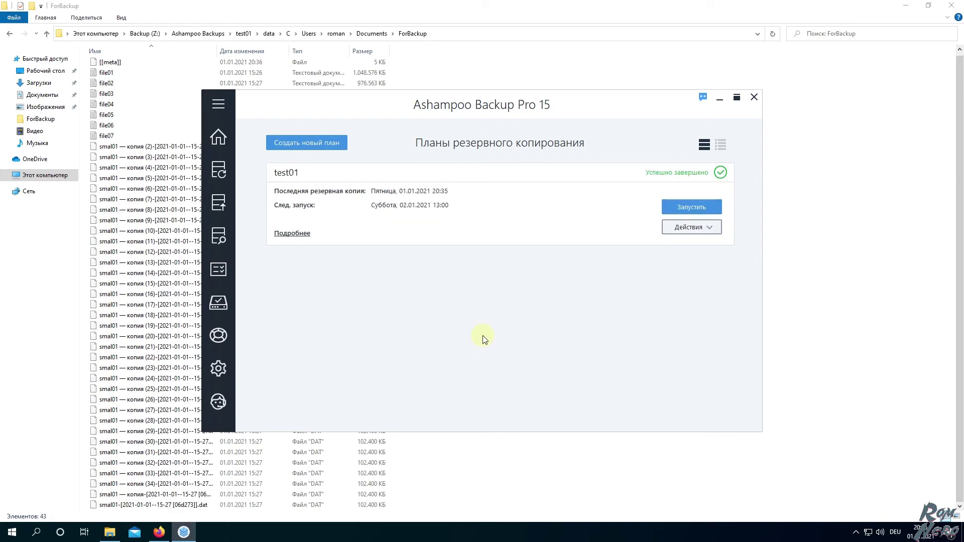
Review the backed-up ForBackup listing and go up to the backup's user folder
click(789, 377)
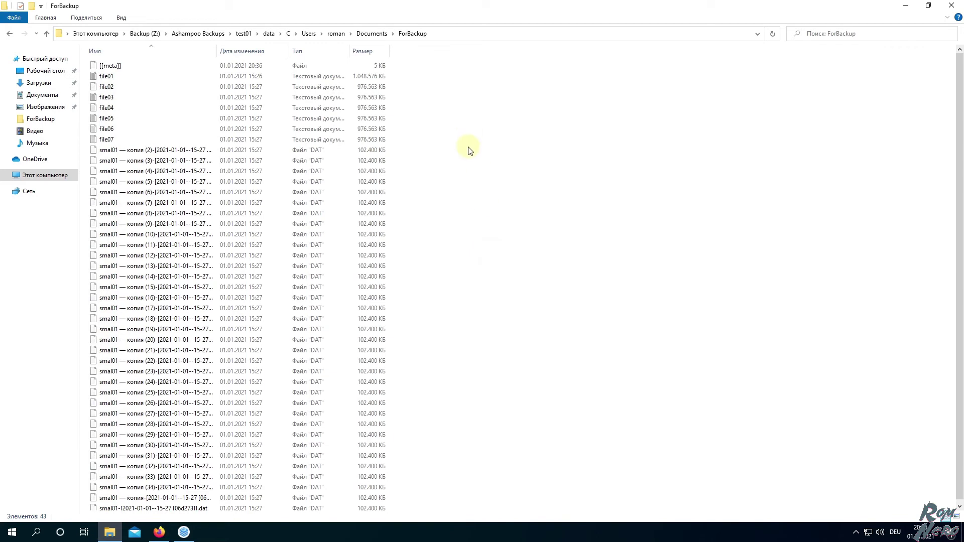
scroll(469, 152, down, 1)
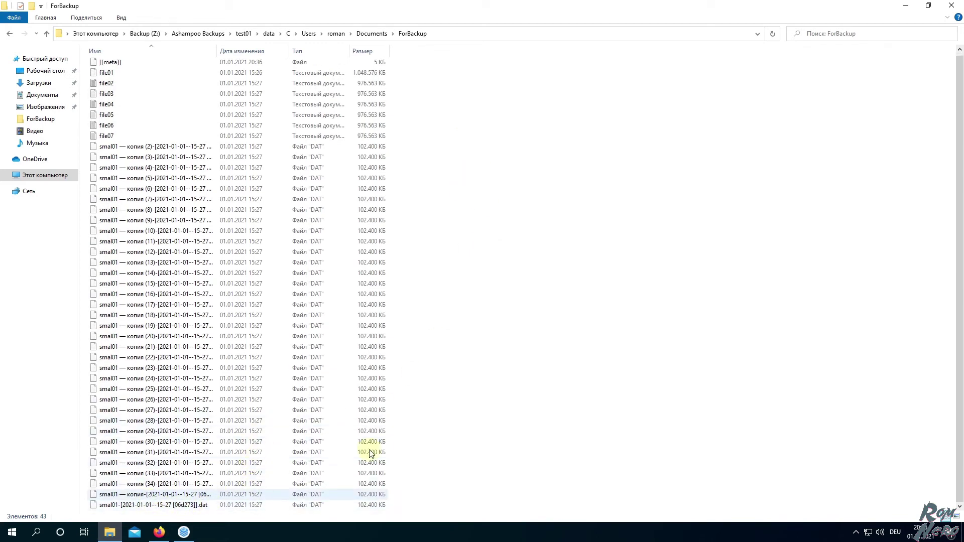
click(372, 33)
click(335, 33)
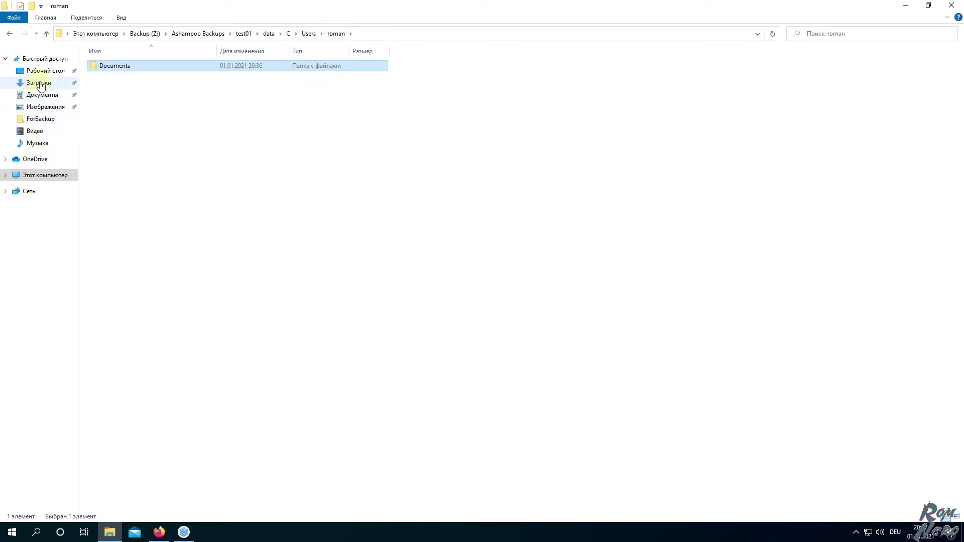
Delete smal01 копия (13) through копия (34).dat from Documents\ForBackup, then return to Ashampoo
click(40, 95)
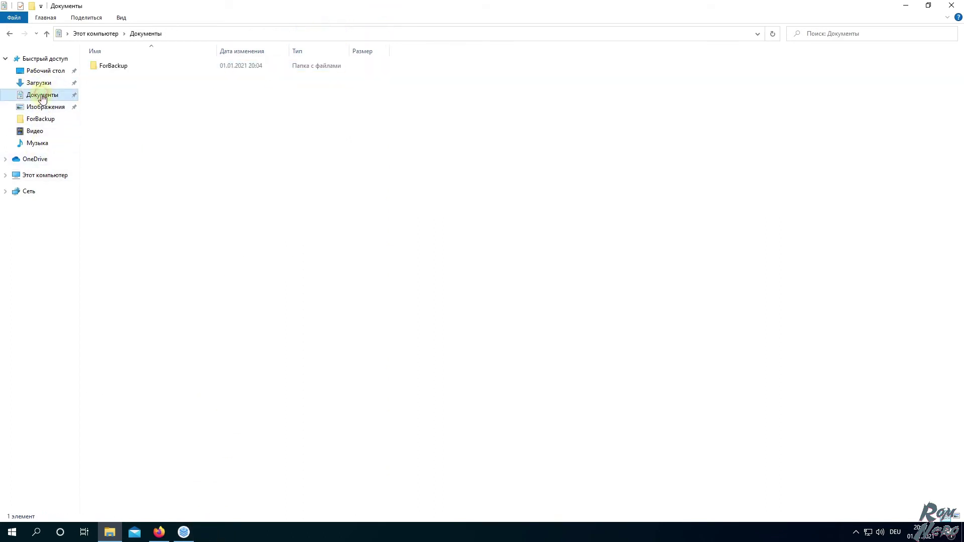
double_click(106, 65)
click(186, 255)
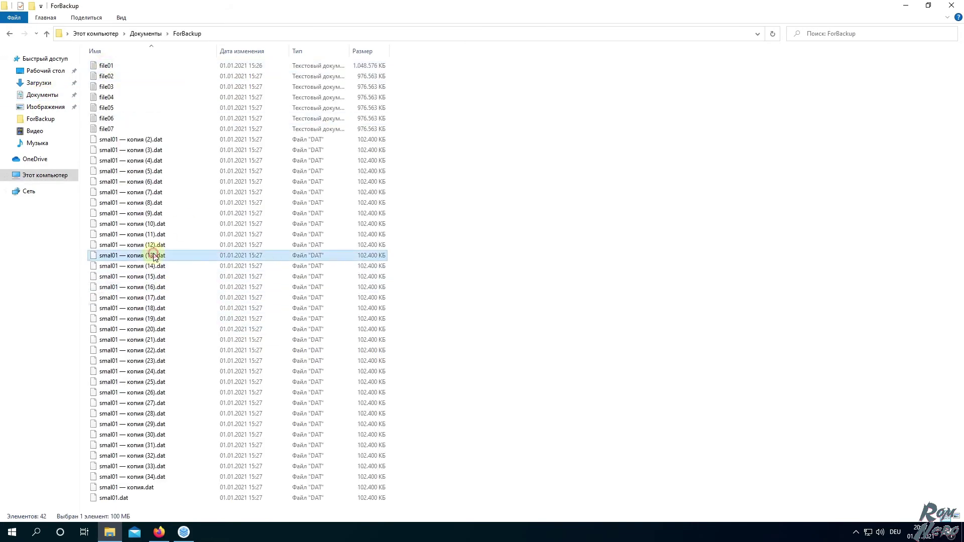
shift+click(159, 477)
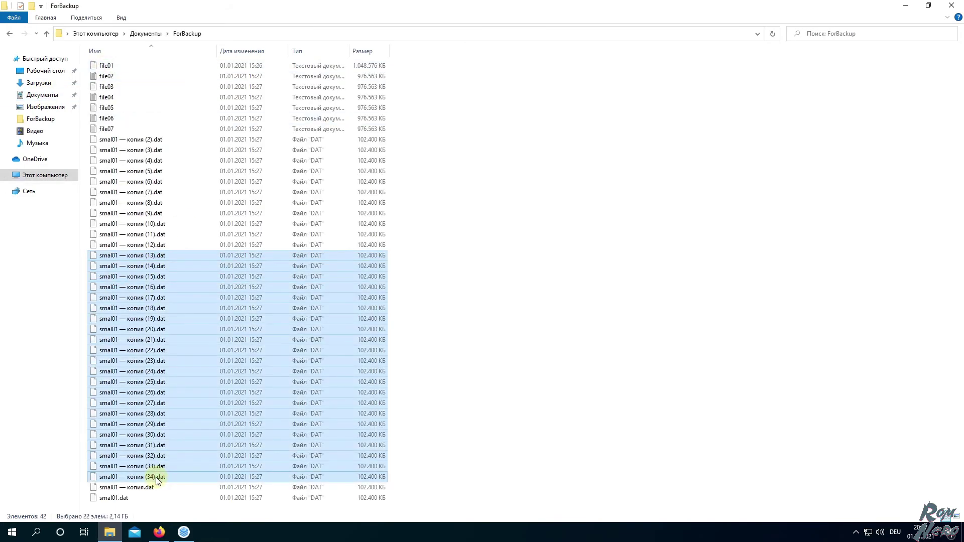
key(Delete)
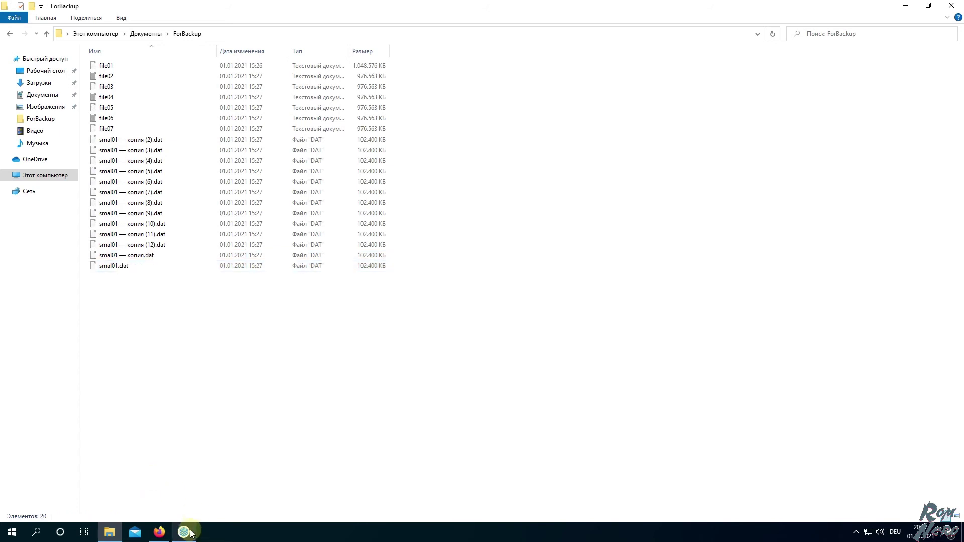
click(183, 532)
Start restoring from the test01 backup, keeping the 01.01.2021 backup date
mouse_move(206, 203)
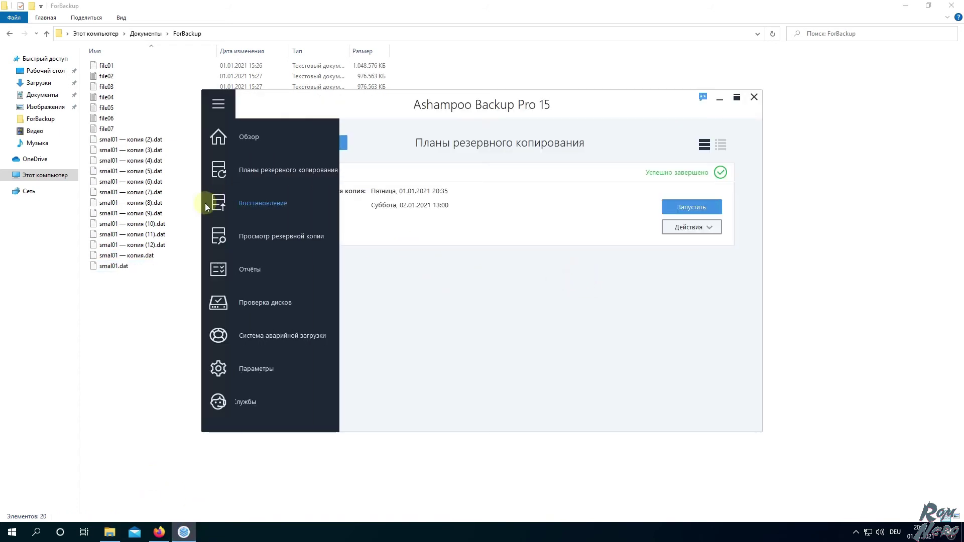
click(263, 204)
click(324, 219)
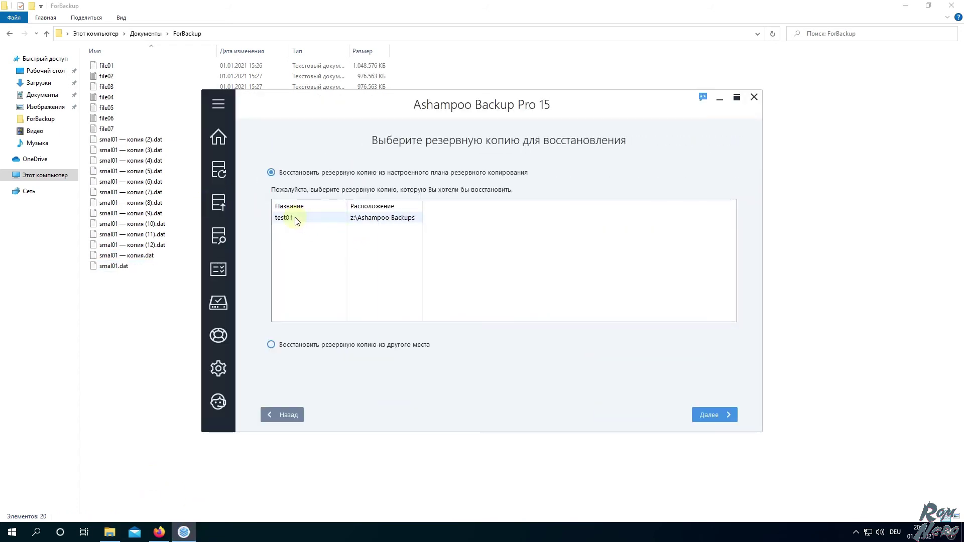
click(707, 415)
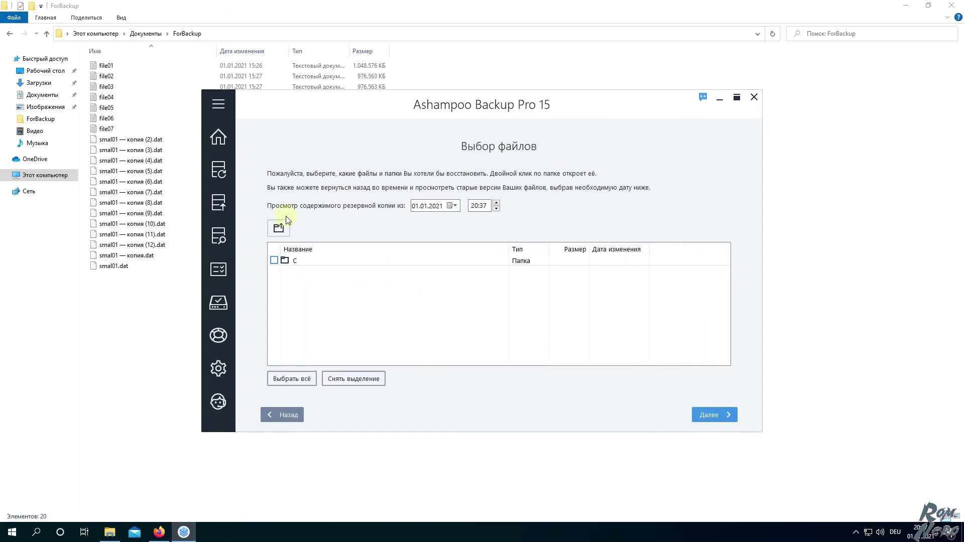
click(454, 206)
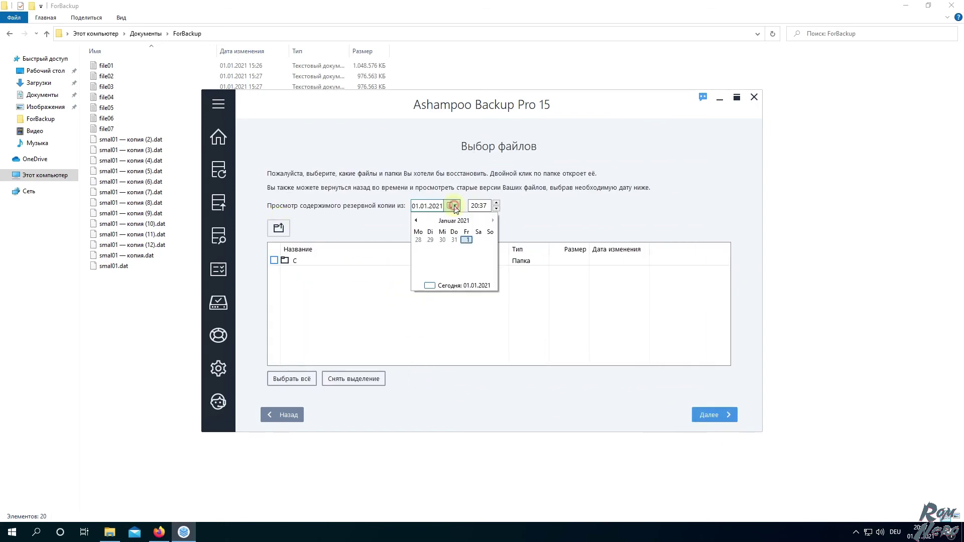
click(446, 241)
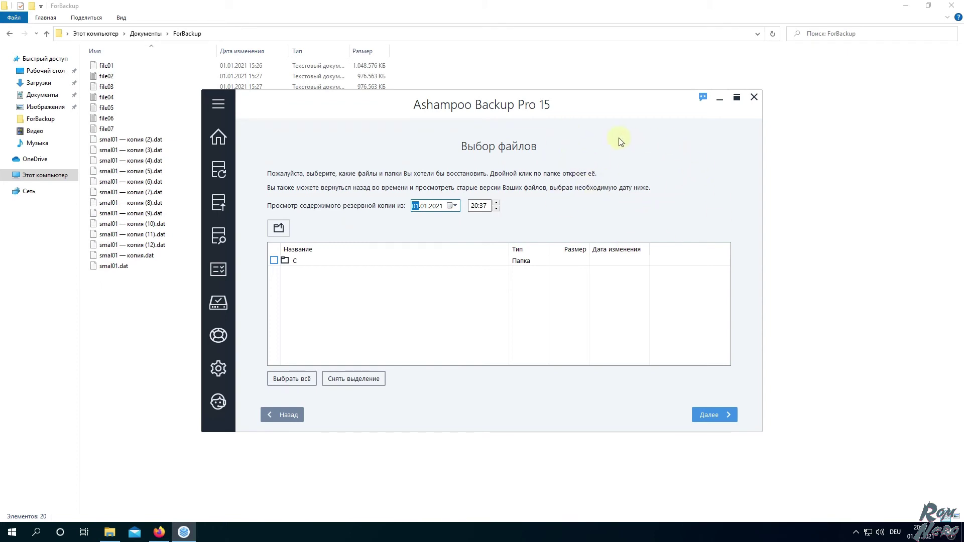
Mark folder C for restoring and browse into it toward ForBackup
click(274, 260)
double_click(302, 260)
double_click(303, 261)
double_click(303, 262)
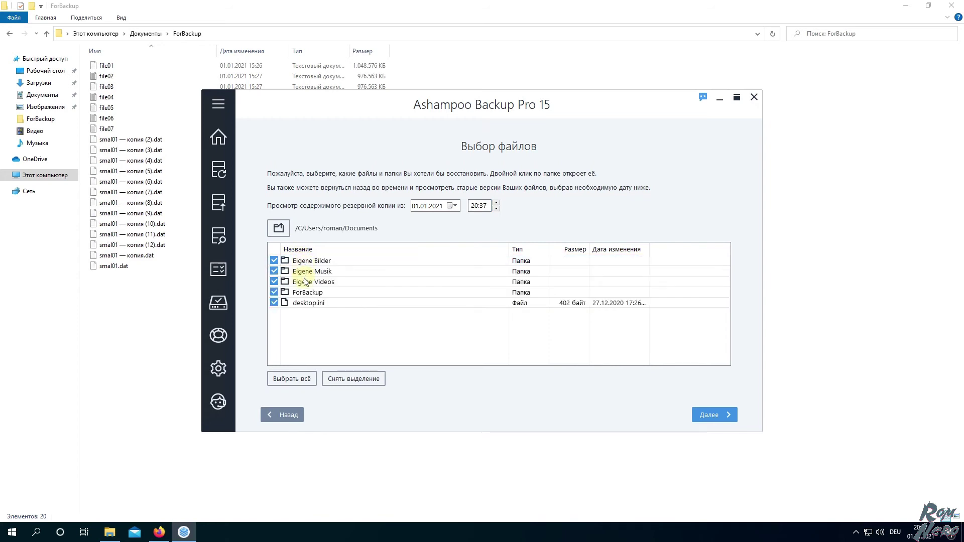
double_click(305, 295)
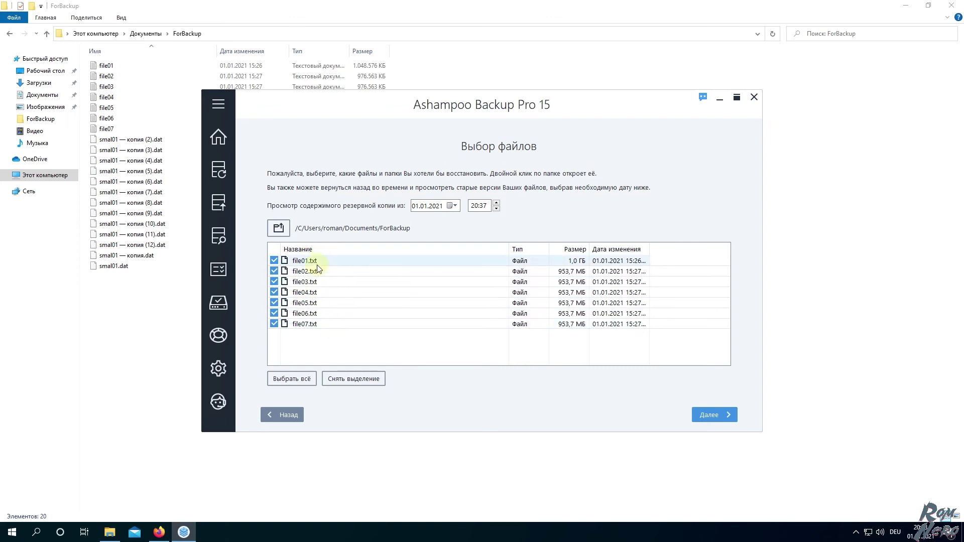
Switch to the 19:37 backup, include folder C, and check ForBackup's backed-up files
click(497, 209)
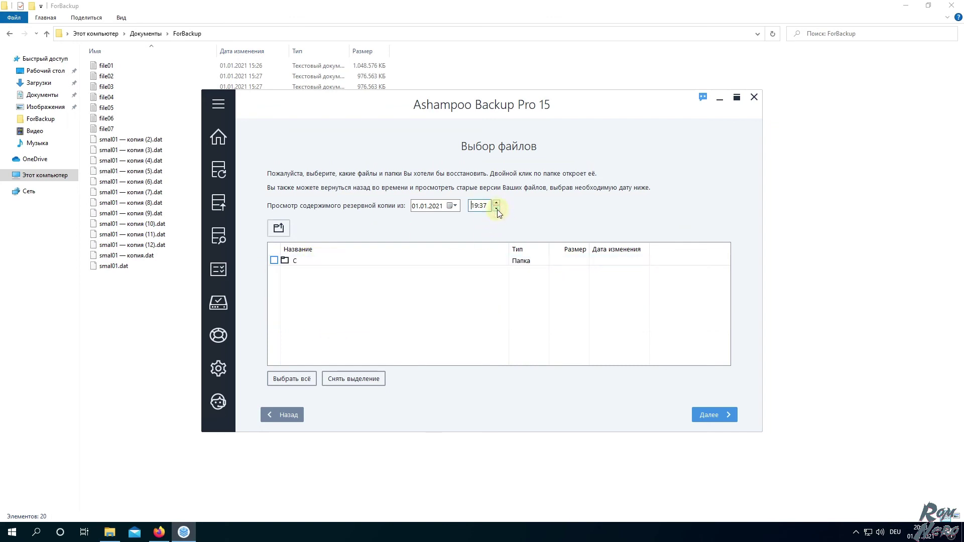
click(275, 260)
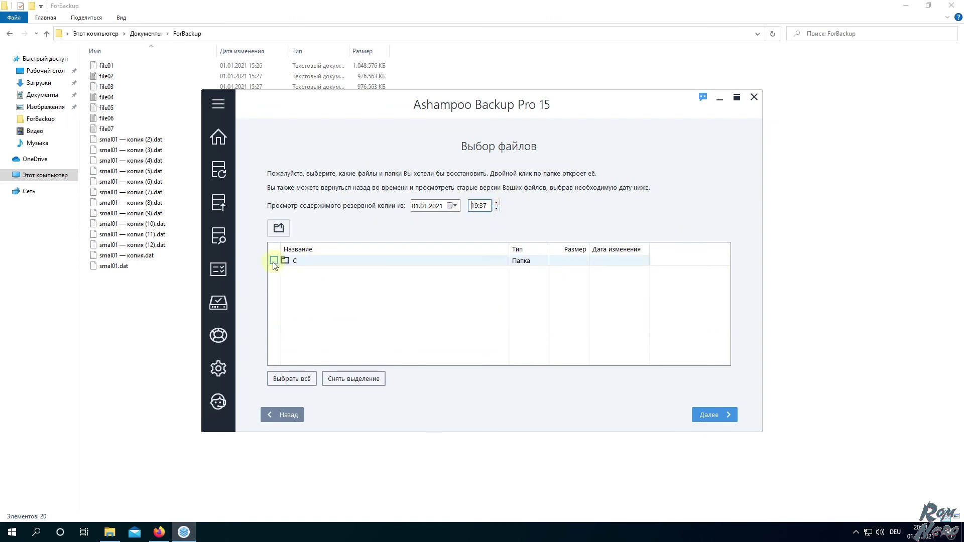
double_click(297, 265)
double_click(302, 265)
double_click(307, 265)
double_click(307, 265)
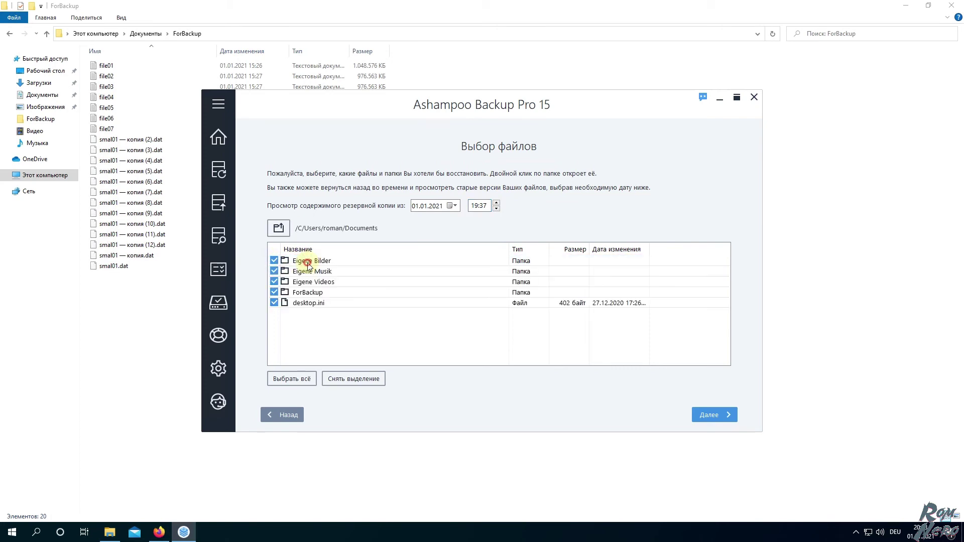
double_click(295, 291)
scroll(352, 302, down, 4)
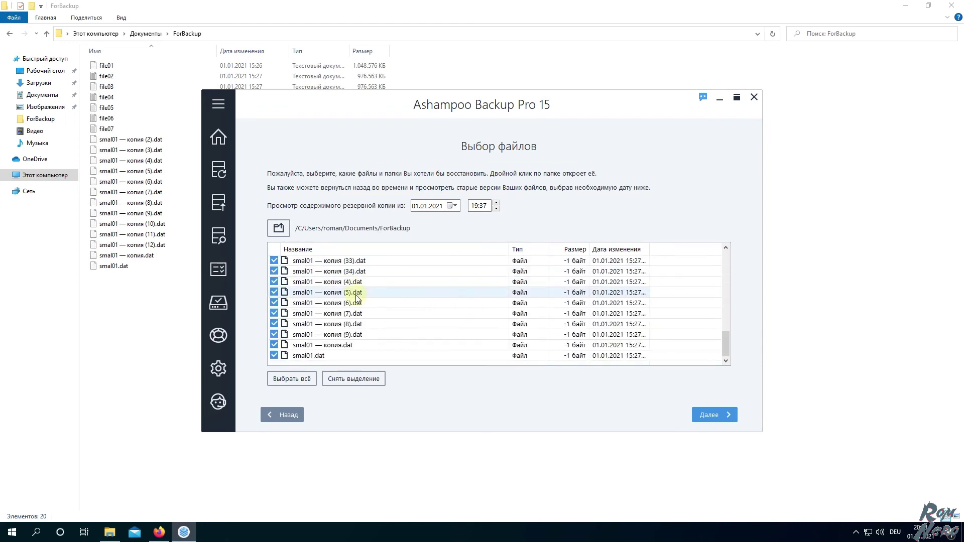
scroll(354, 307, up, 4)
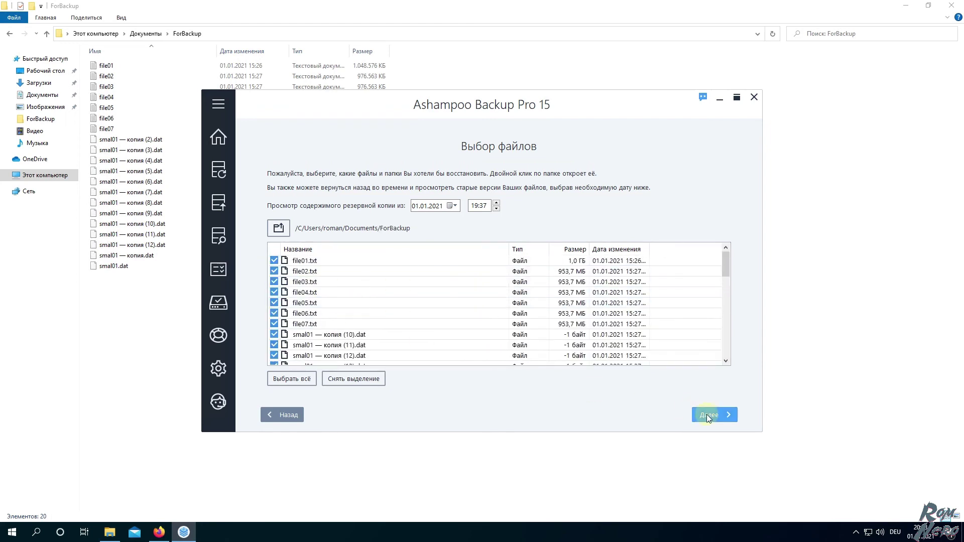
click(707, 414)
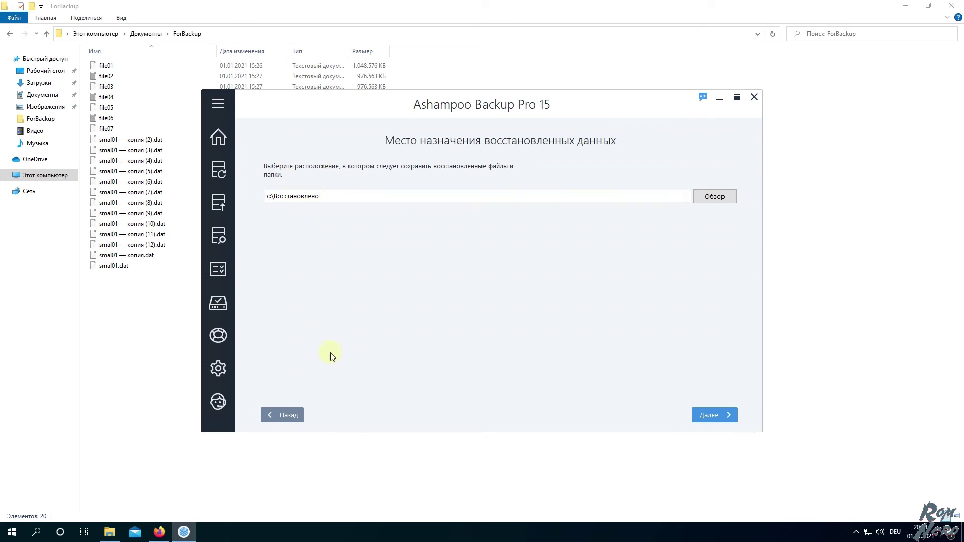
Choose Documents\ForBackup as the restore destination and start restoring the files
click(288, 415)
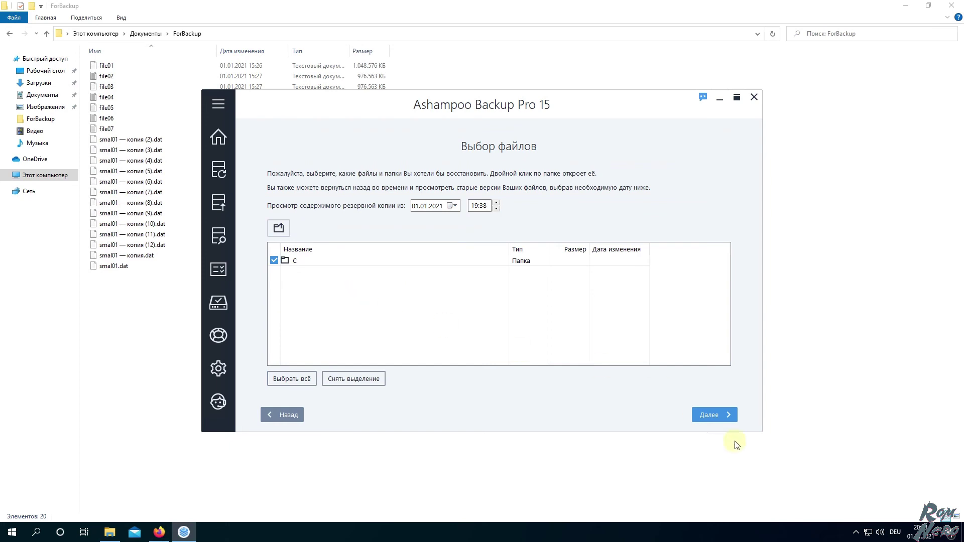
click(708, 414)
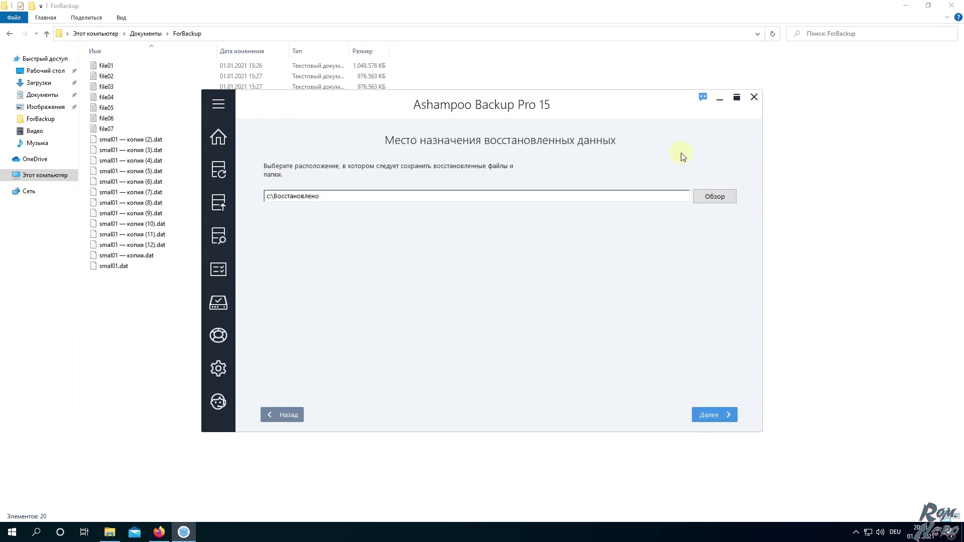
click(707, 199)
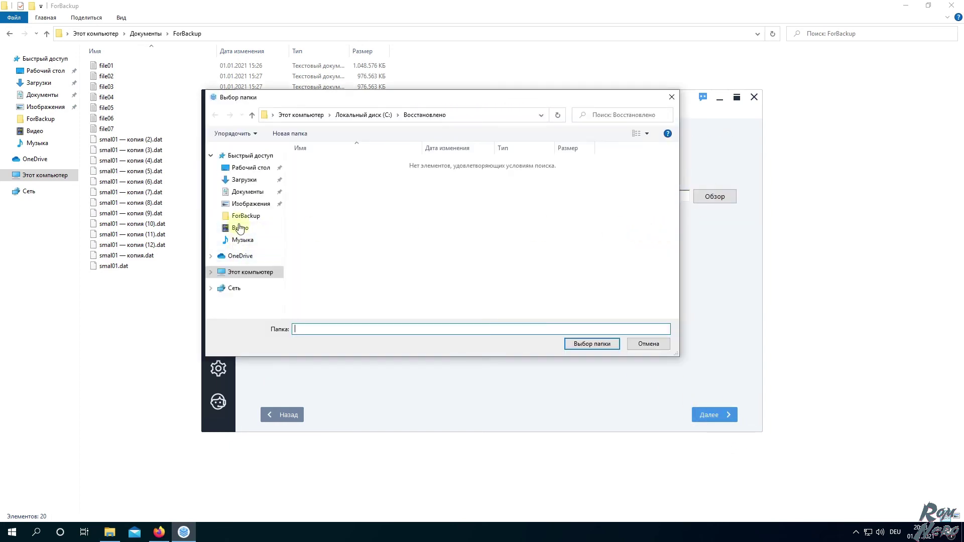
click(247, 192)
click(310, 164)
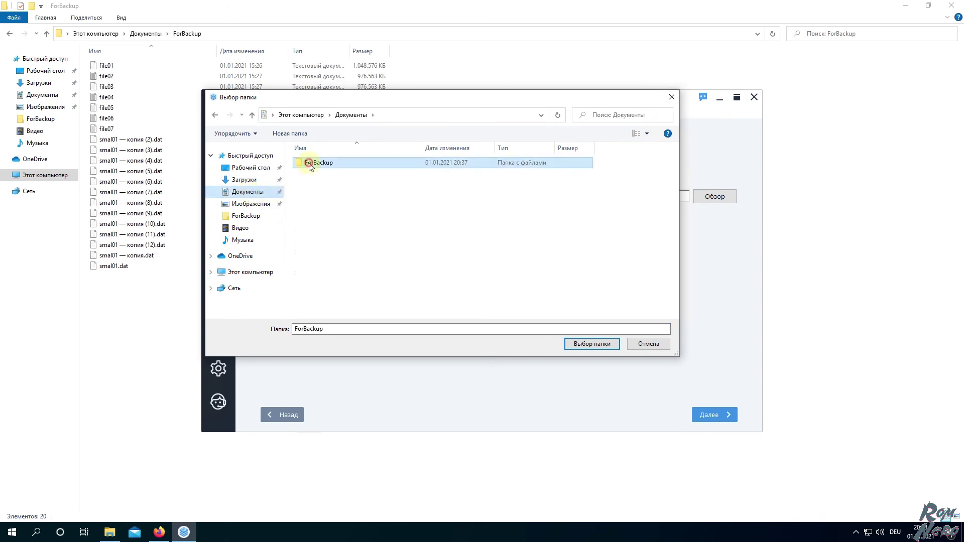
double_click(309, 164)
click(600, 344)
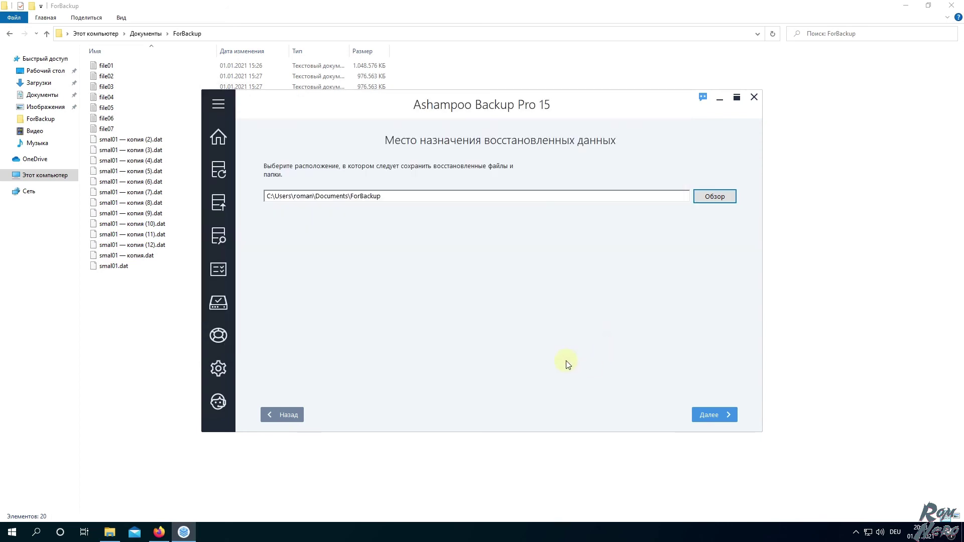
click(706, 415)
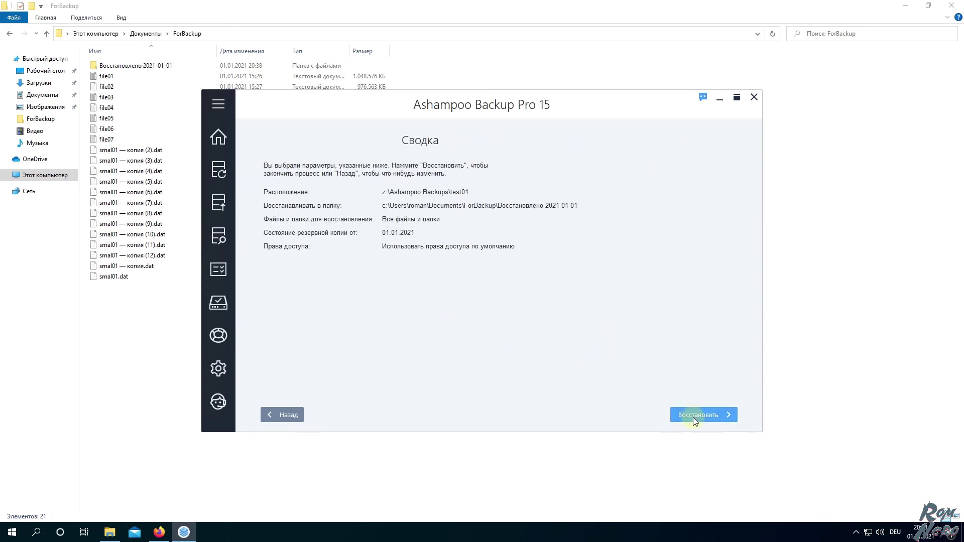
click(693, 415)
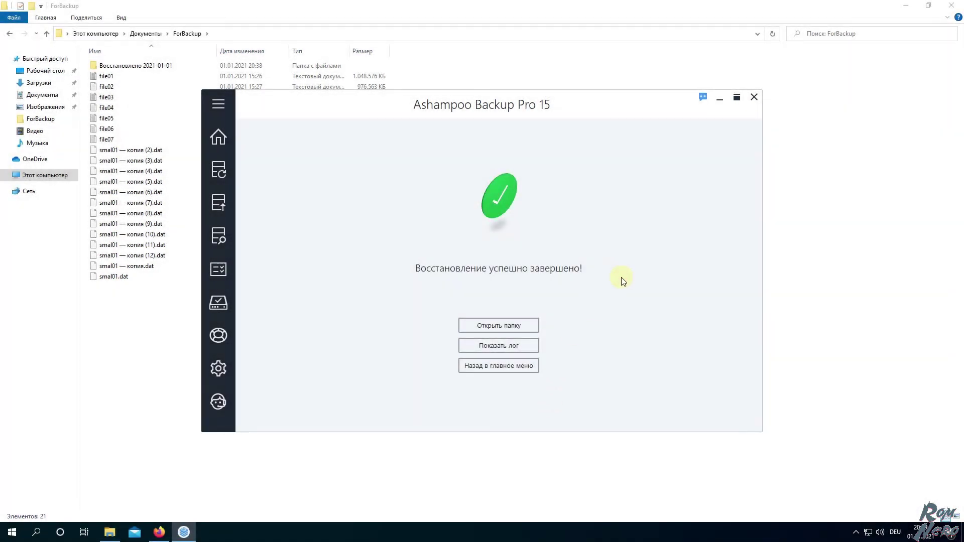
Open the latest test01 report under Отчёты, then switch to the ForBackup window
mouse_move(215, 203)
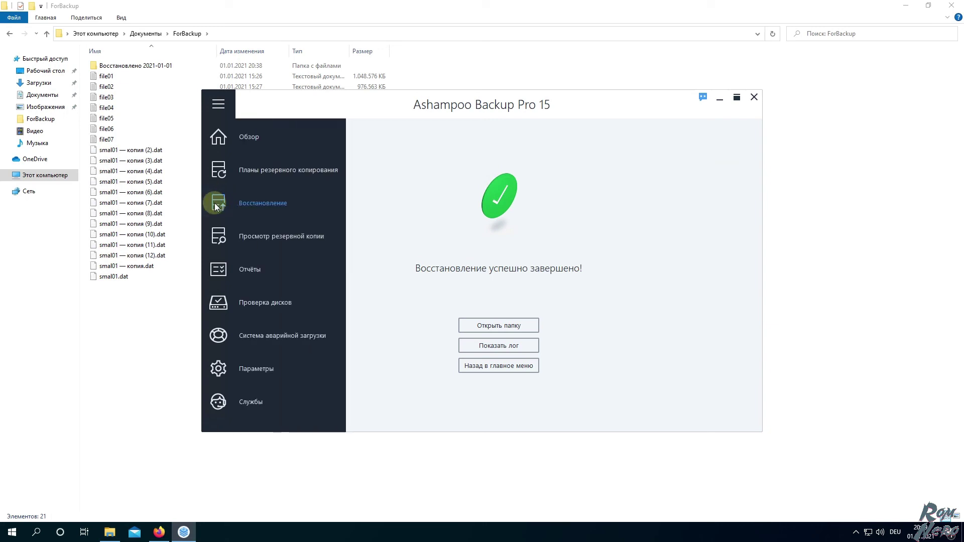
click(243, 267)
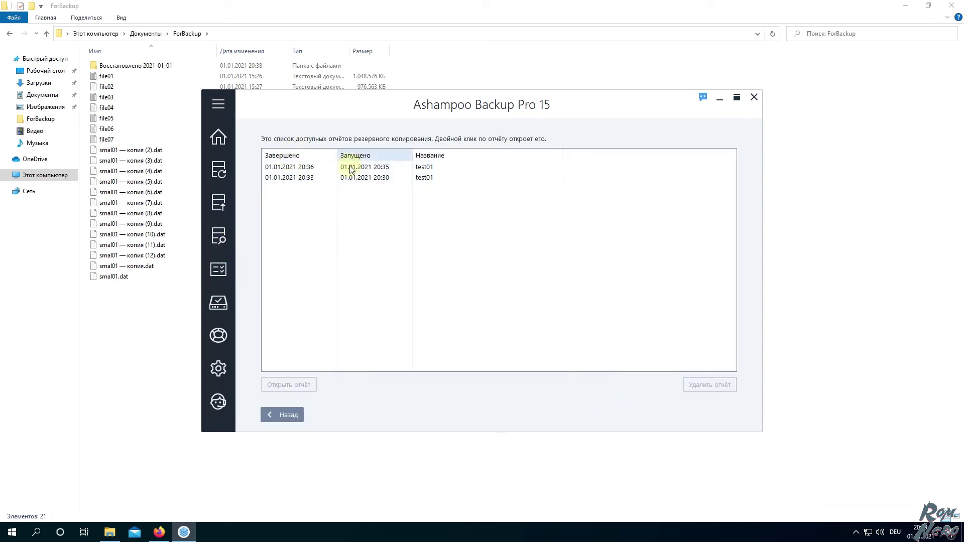
click(293, 168)
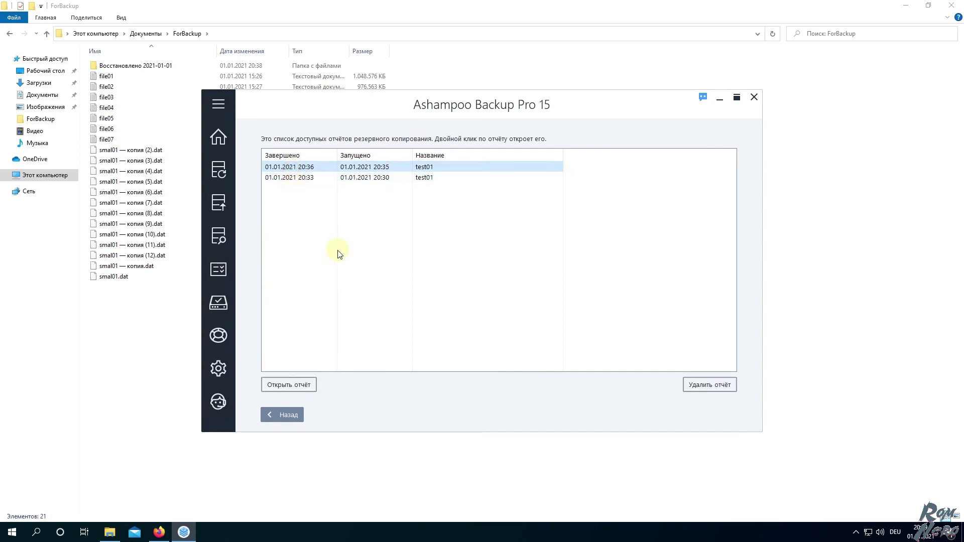
mouse_move(225, 370)
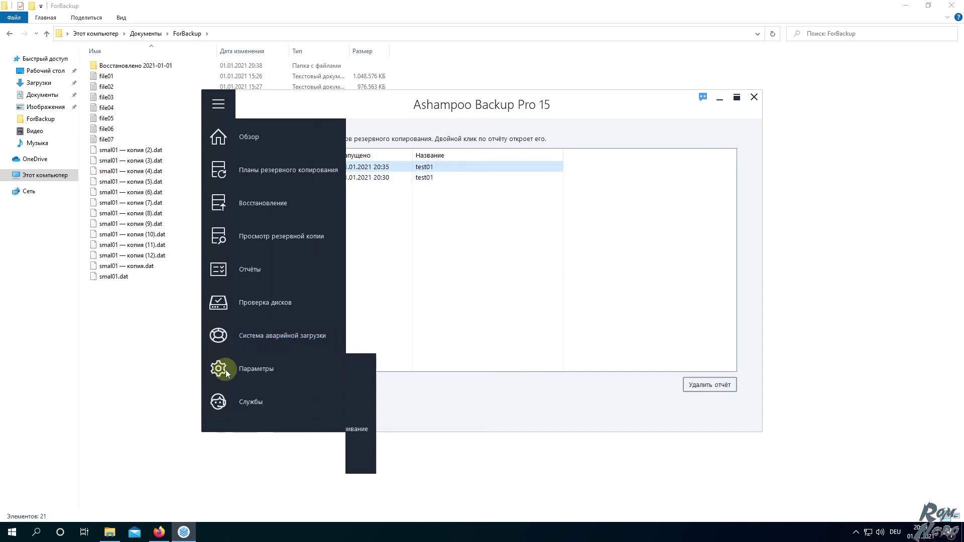
click(129, 348)
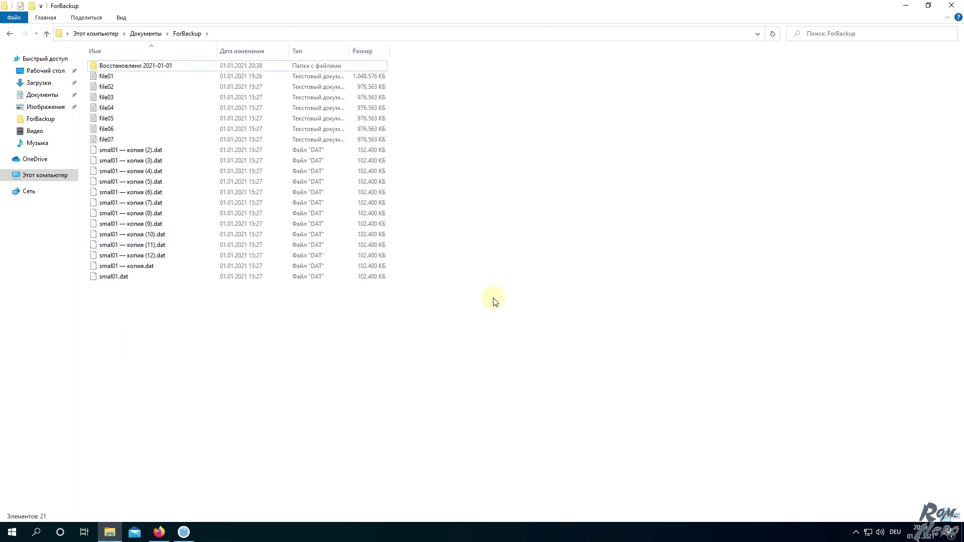
Open the restored ForBackup folder inside Восстановлено 2021-01-01\C\Users\…\Documents
double_click(114, 67)
double_click(114, 67)
double_click(114, 67)
double_click(115, 67)
double_click(115, 67)
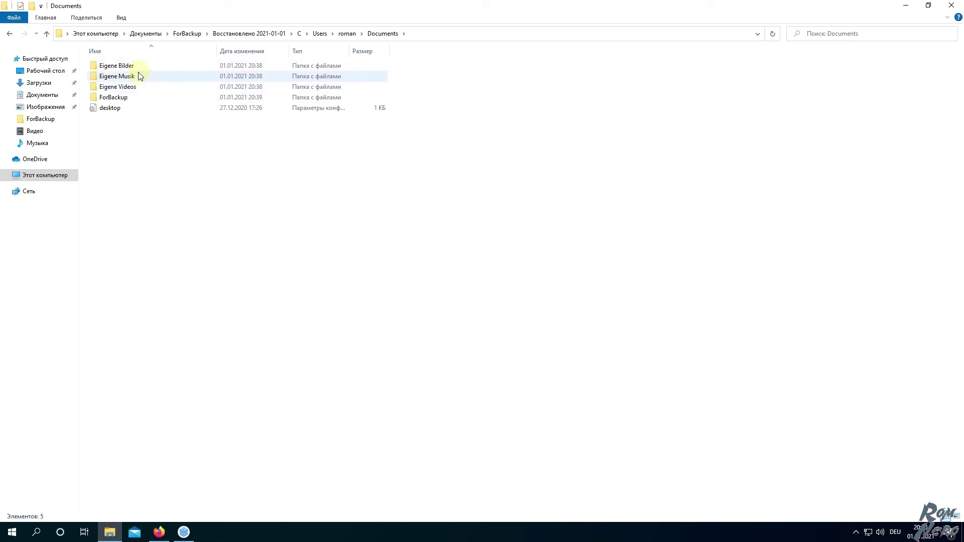
double_click(129, 99)
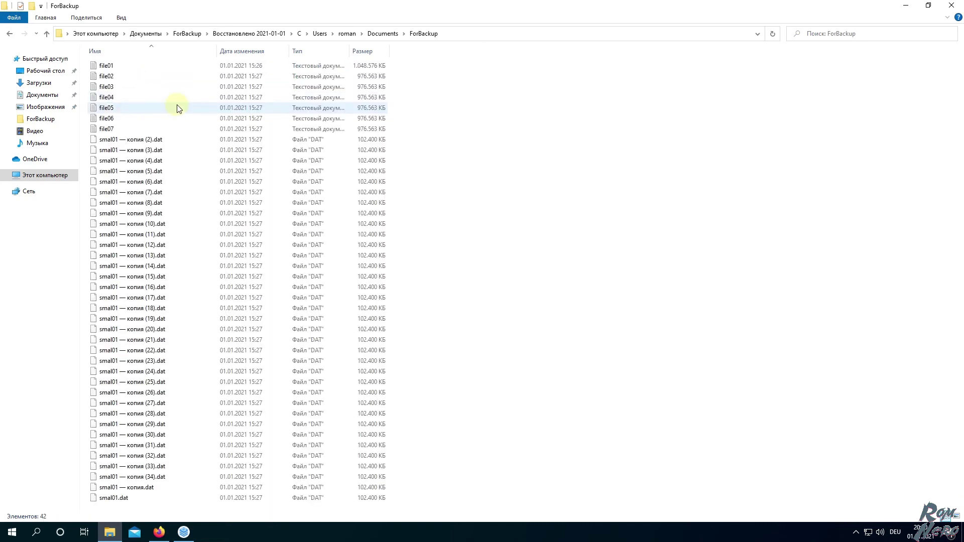
Move all 42 restored files back into the original ForBackup, skipping existing duplicates
key(ctrl+a)
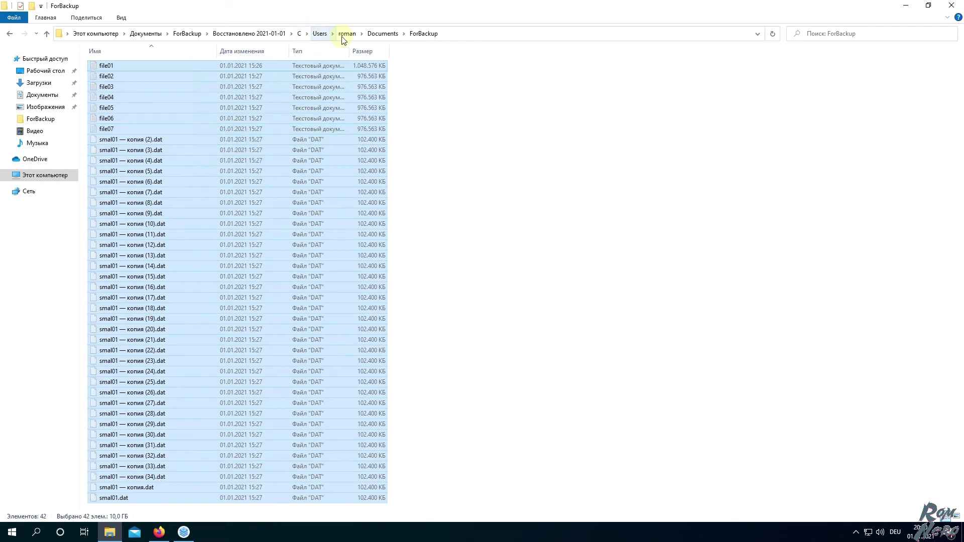
click(188, 33)
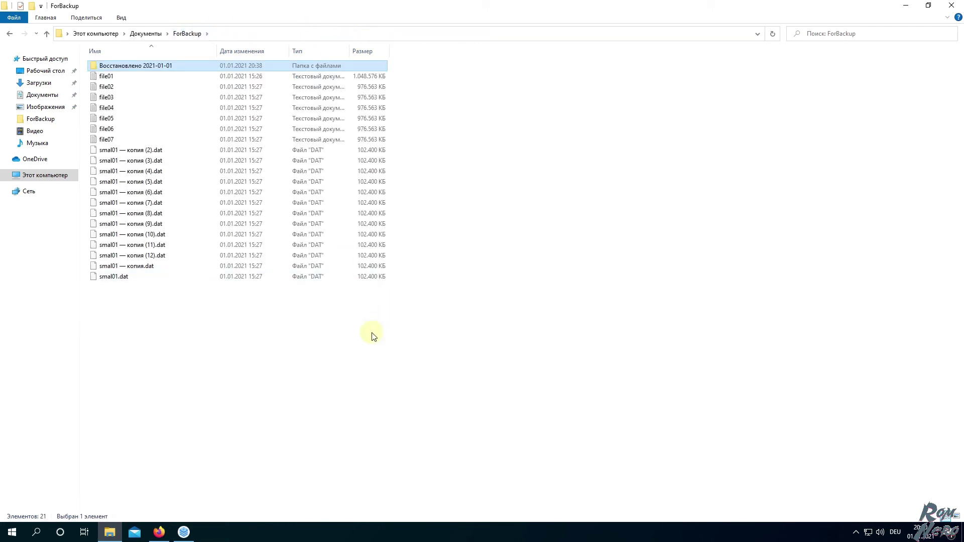
key(ctrl+v)
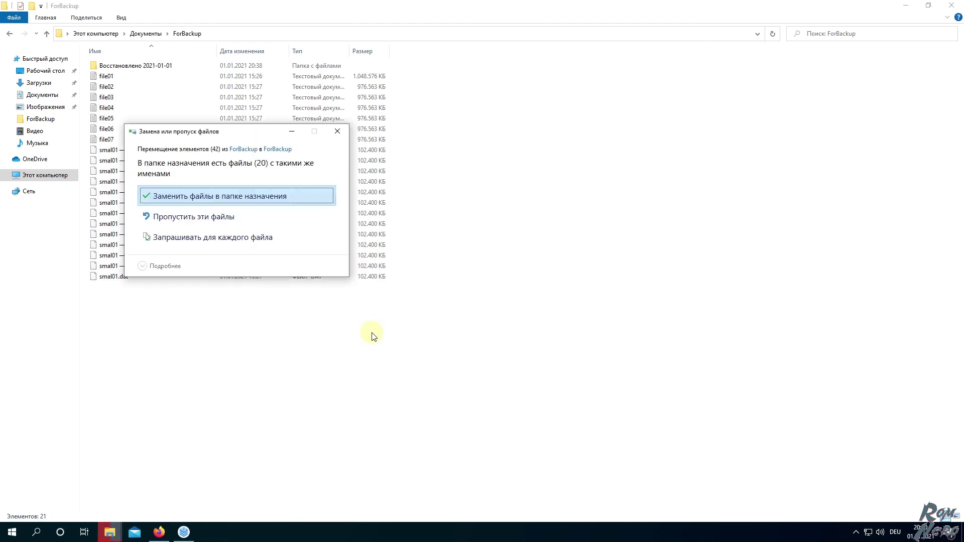
click(189, 217)
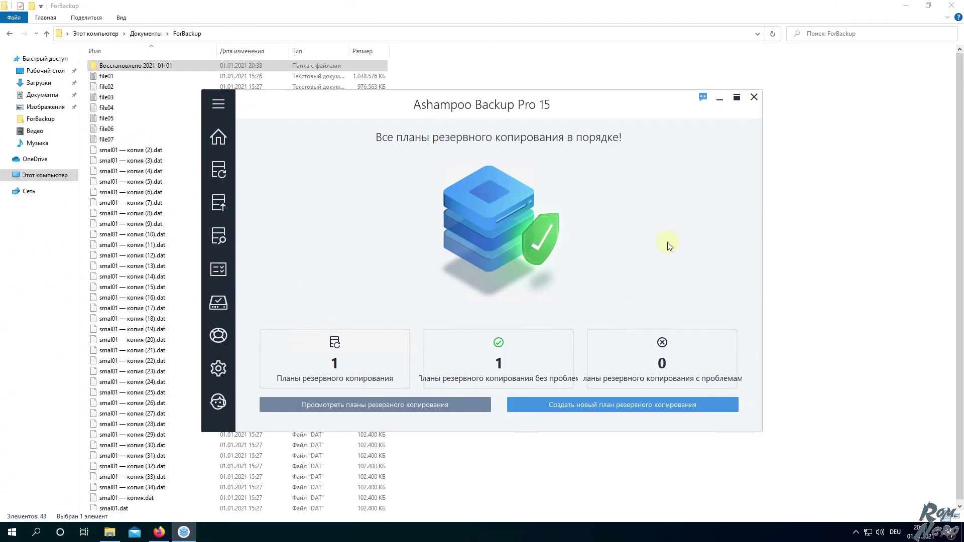
Expand the Ashampoo Backup Pro 15 sidebar to reveal the Параметры settings submenu
mouse_move(225, 207)
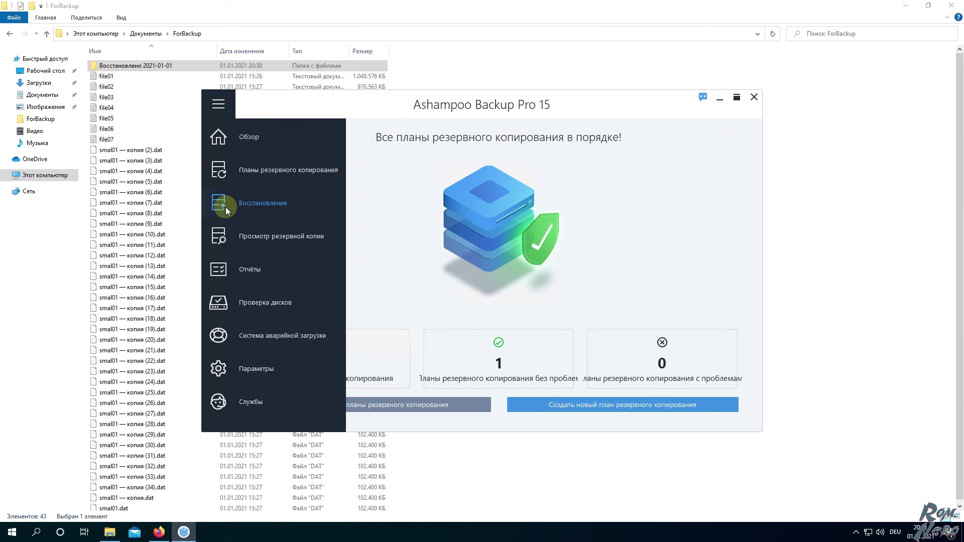
mouse_move(278, 367)
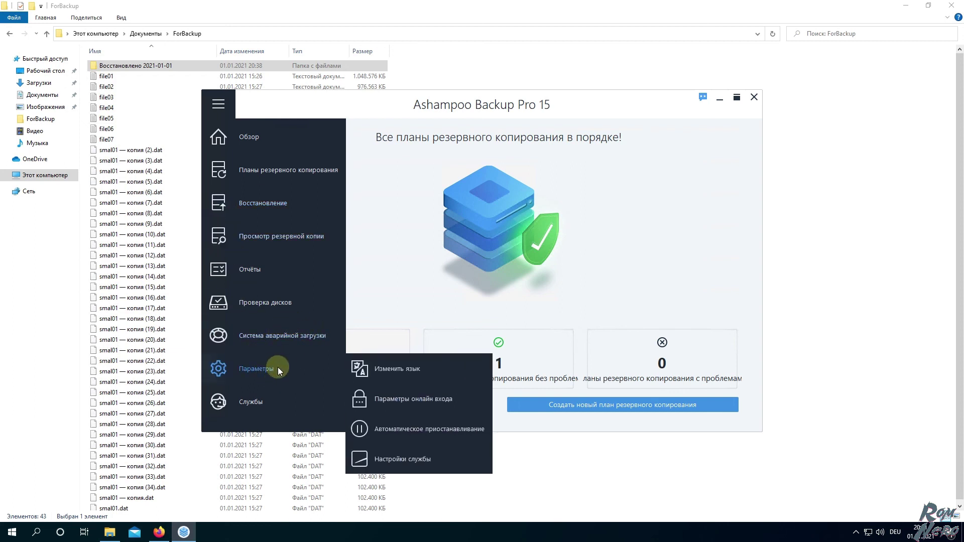